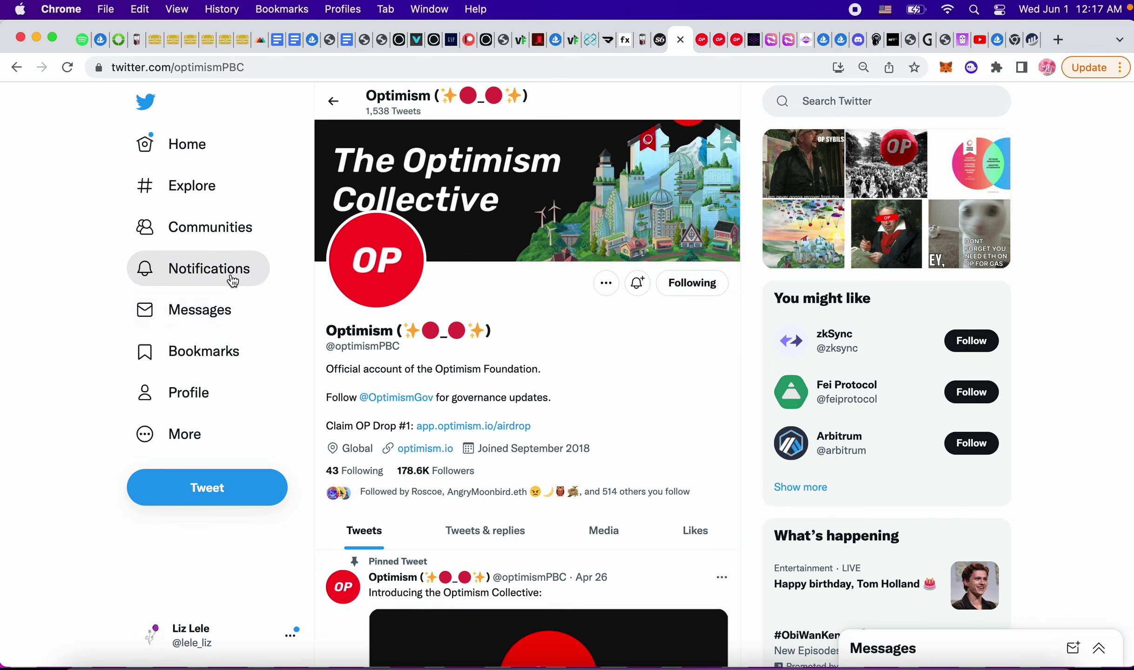
- Open the Optimism airdrop check page from the link in the Twitter notifications and start connecting a wallet
click(229, 279)
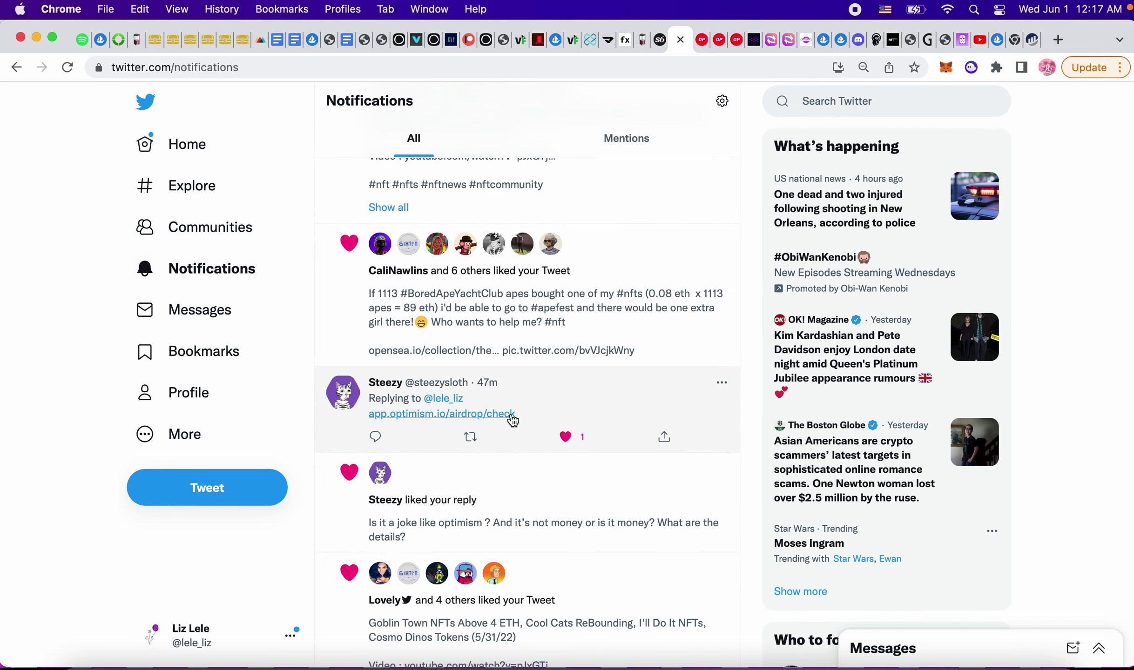
click(504, 416)
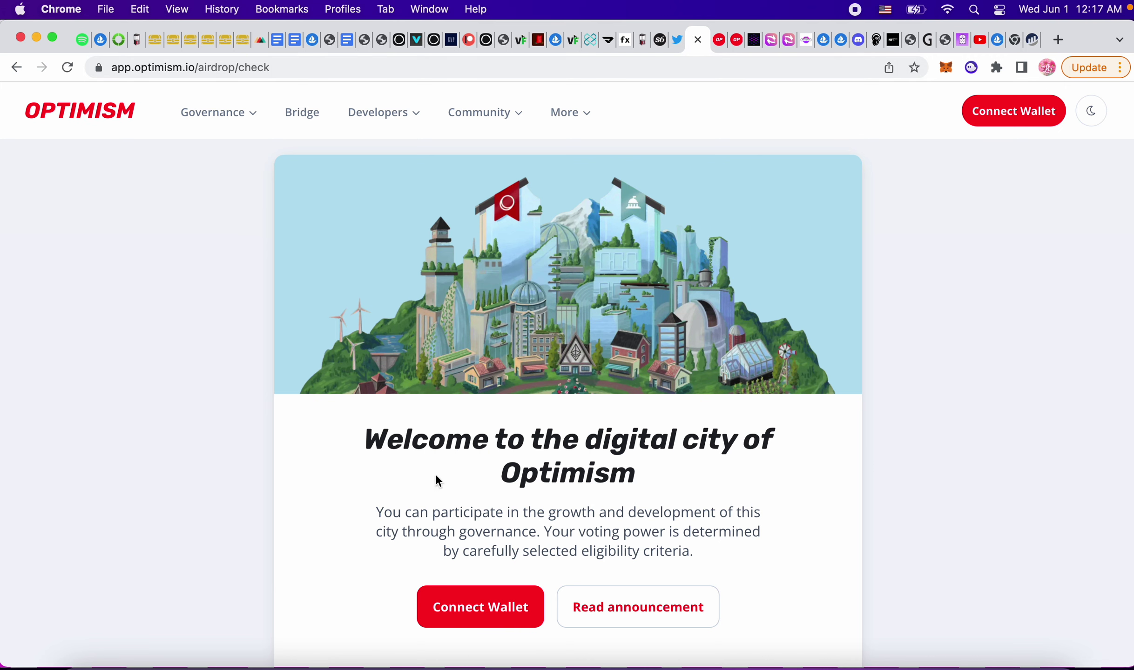
click(465, 619)
click(561, 297)
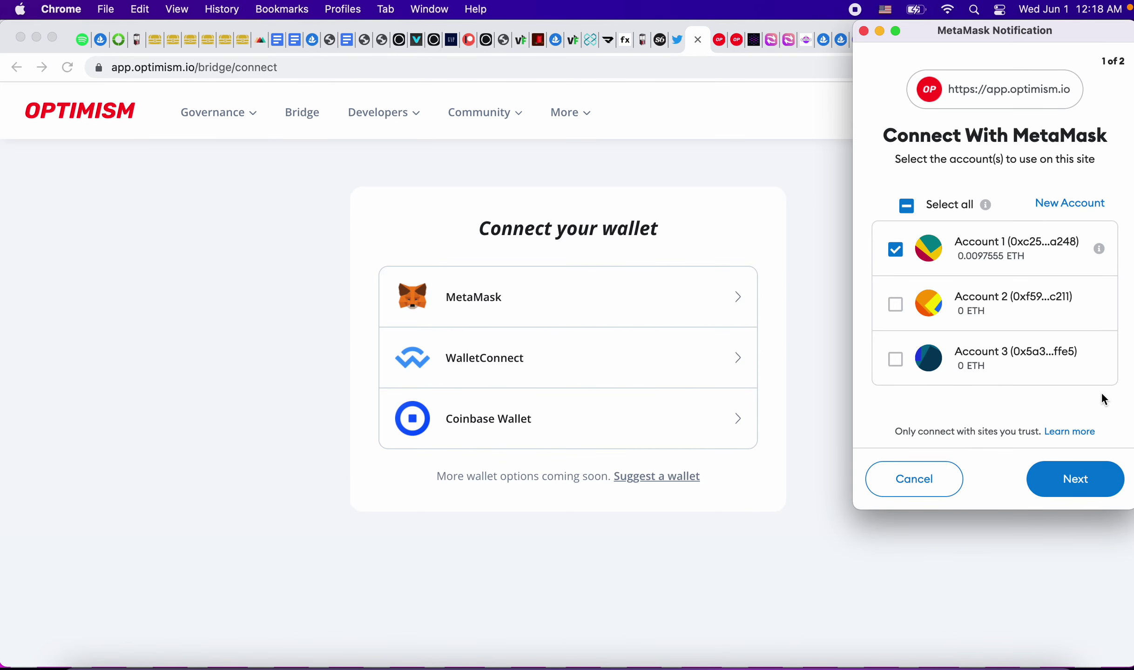
click(1077, 482)
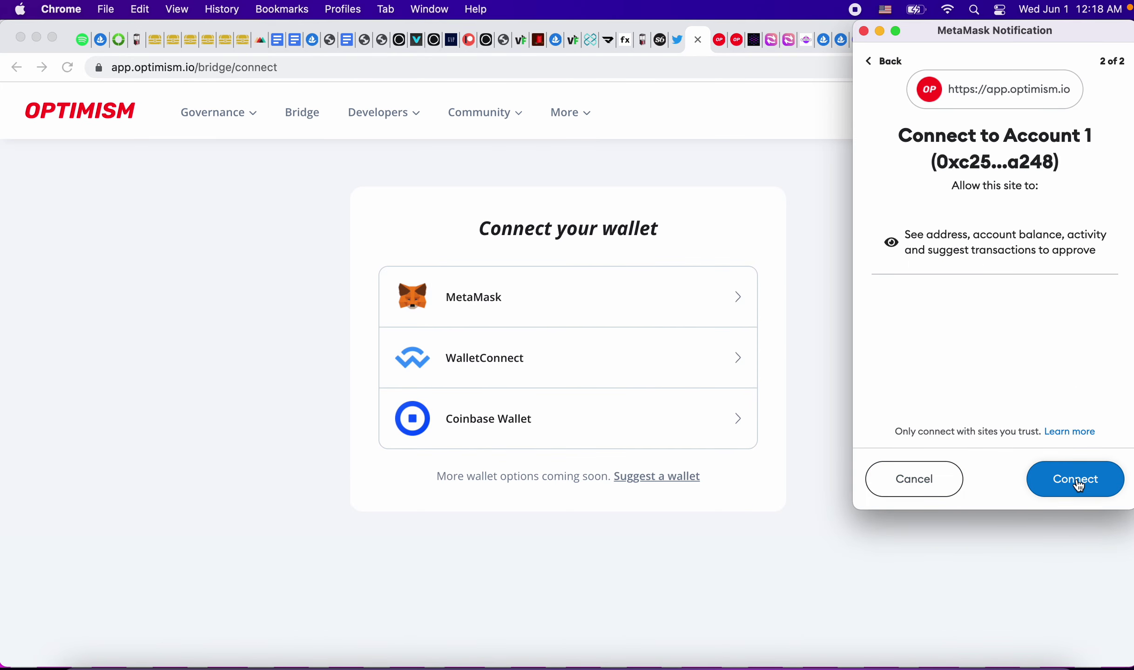
click(941, 480)
- Switch the MetaMask wallet network to Ethereum Mainnet
click(951, 66)
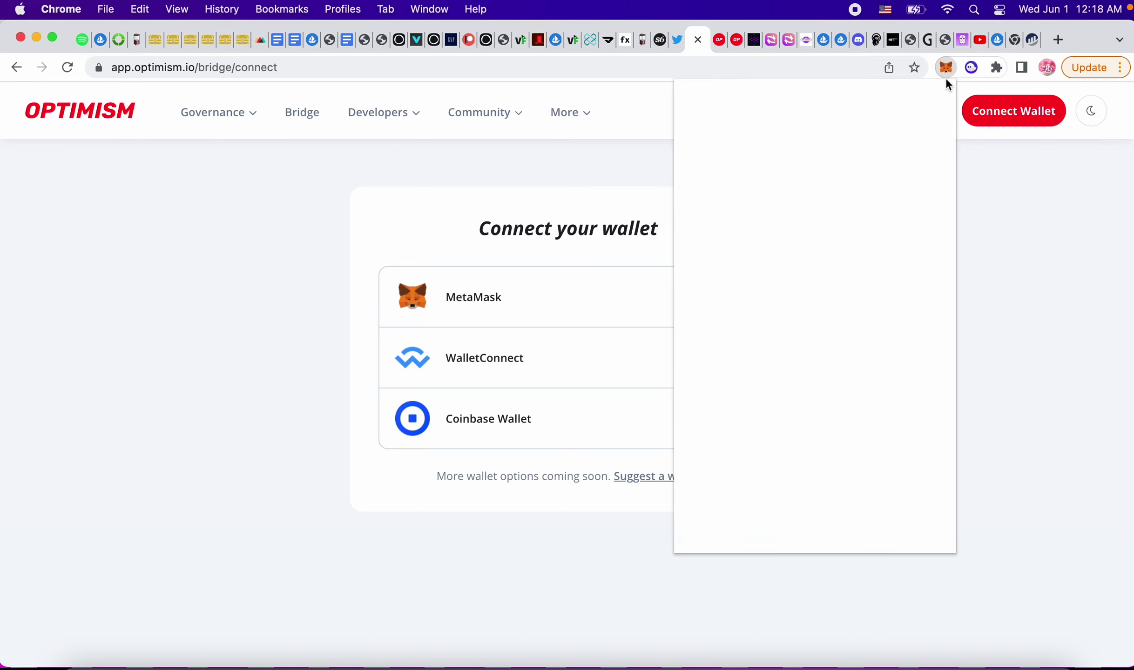
click(840, 109)
click(821, 192)
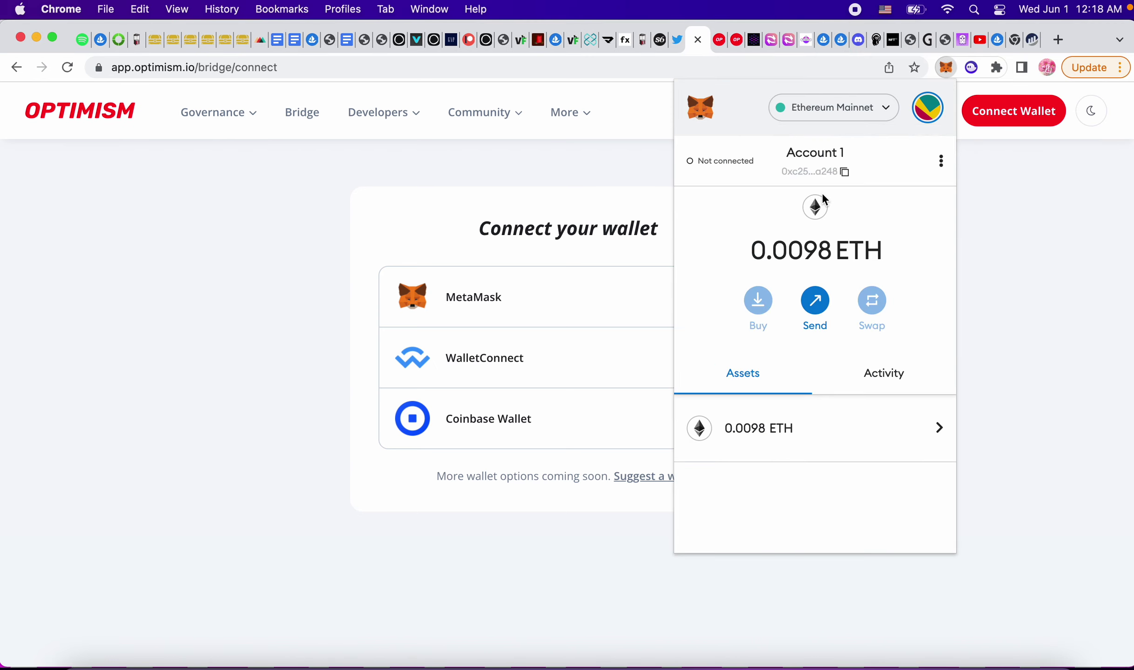
click(1041, 230)
- Connect MetaMask Account 1 to the Optimism site
click(545, 280)
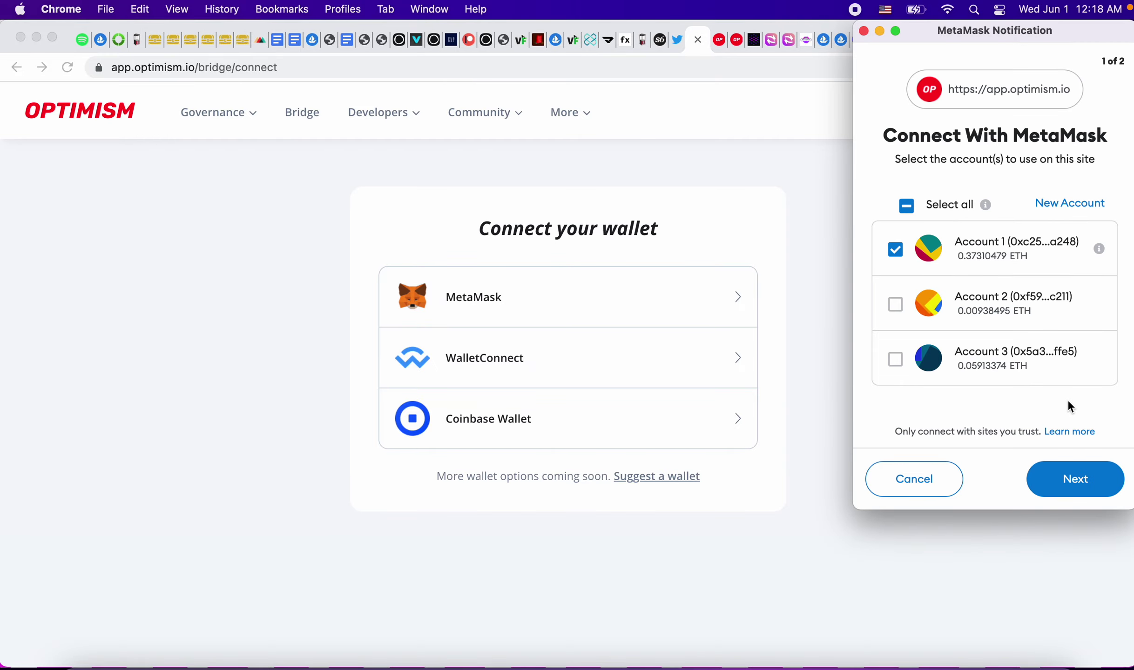
click(1072, 464)
click(1072, 463)
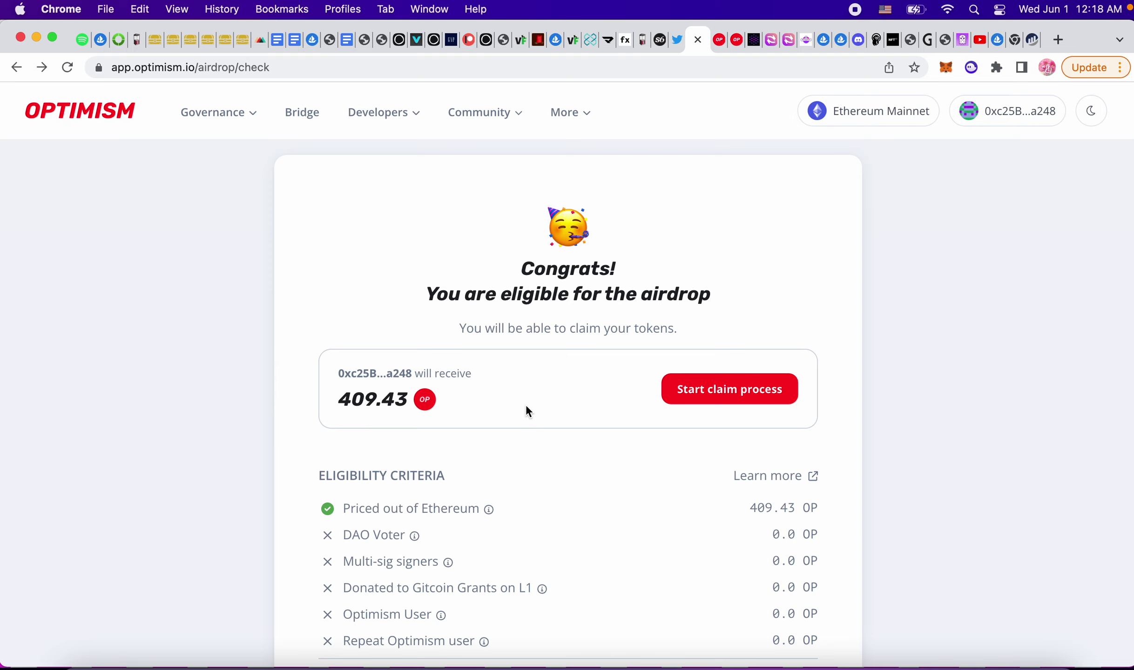
- Start the airdrop claim process and advance past the constitution review to choosing a delegate
scroll(329, 447, down, 3)
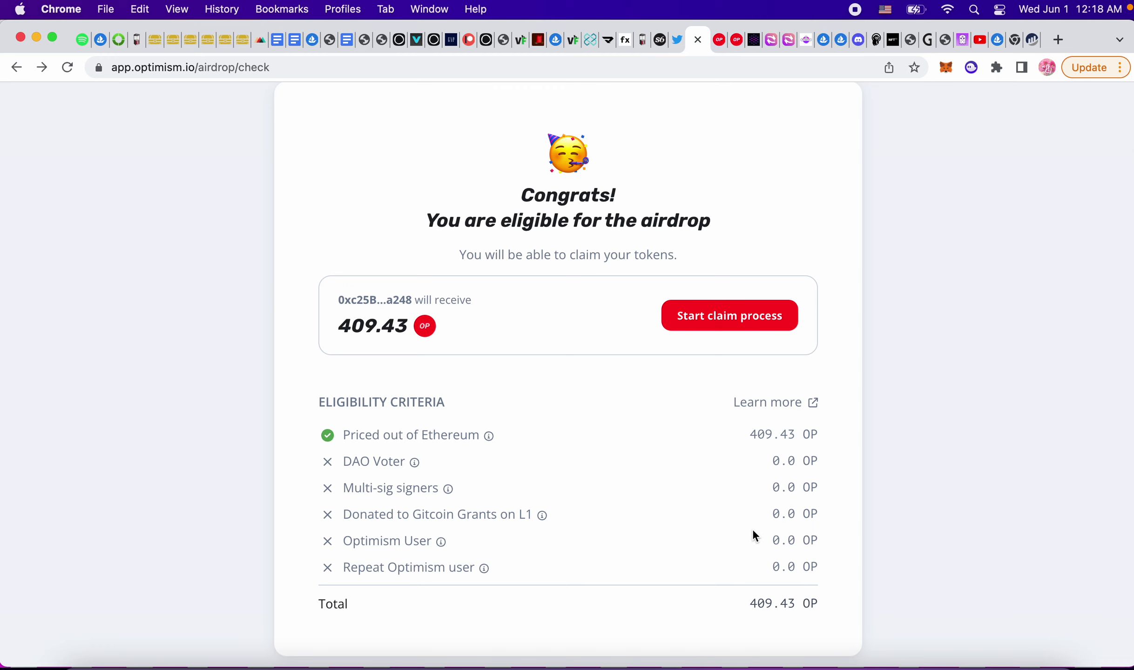
click(744, 320)
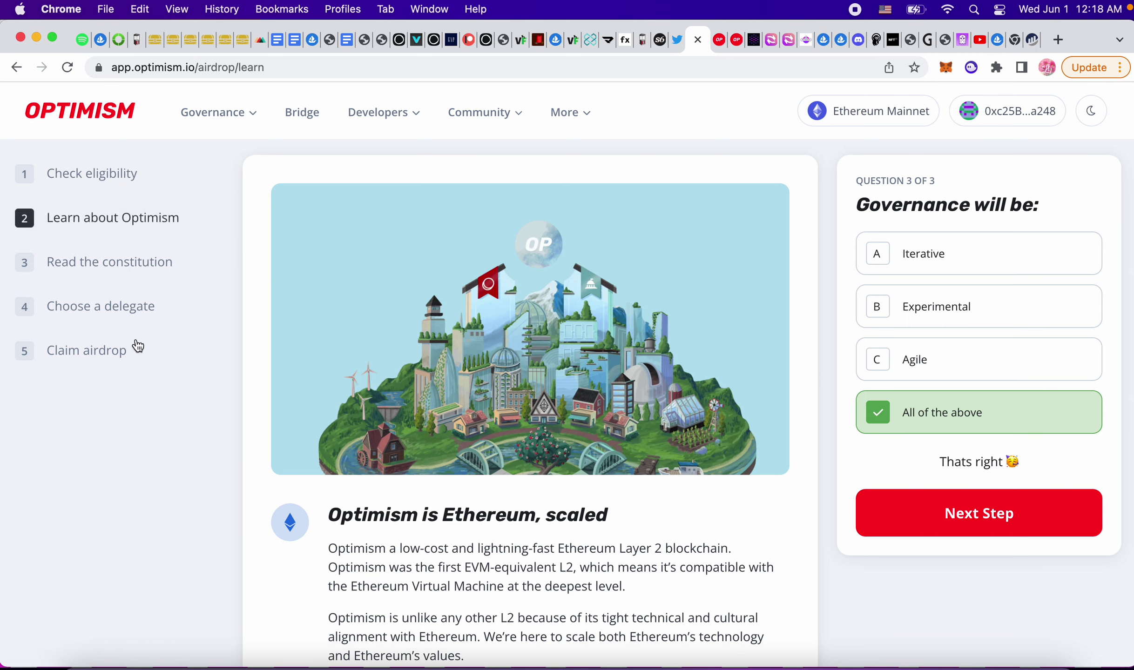
click(114, 261)
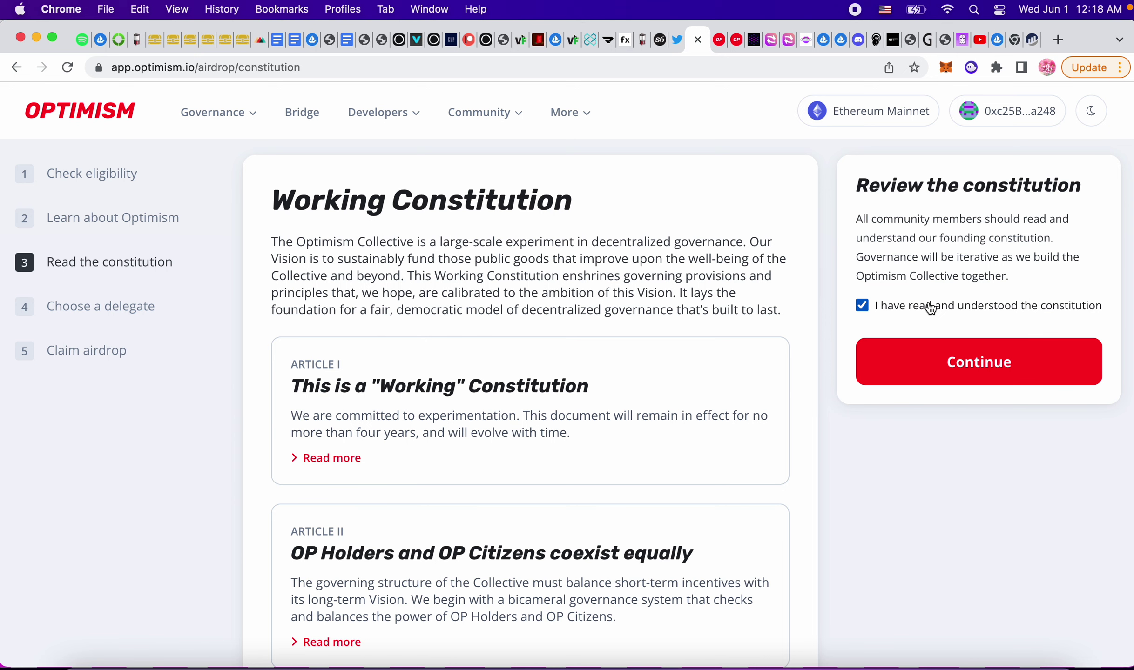
click(112, 307)
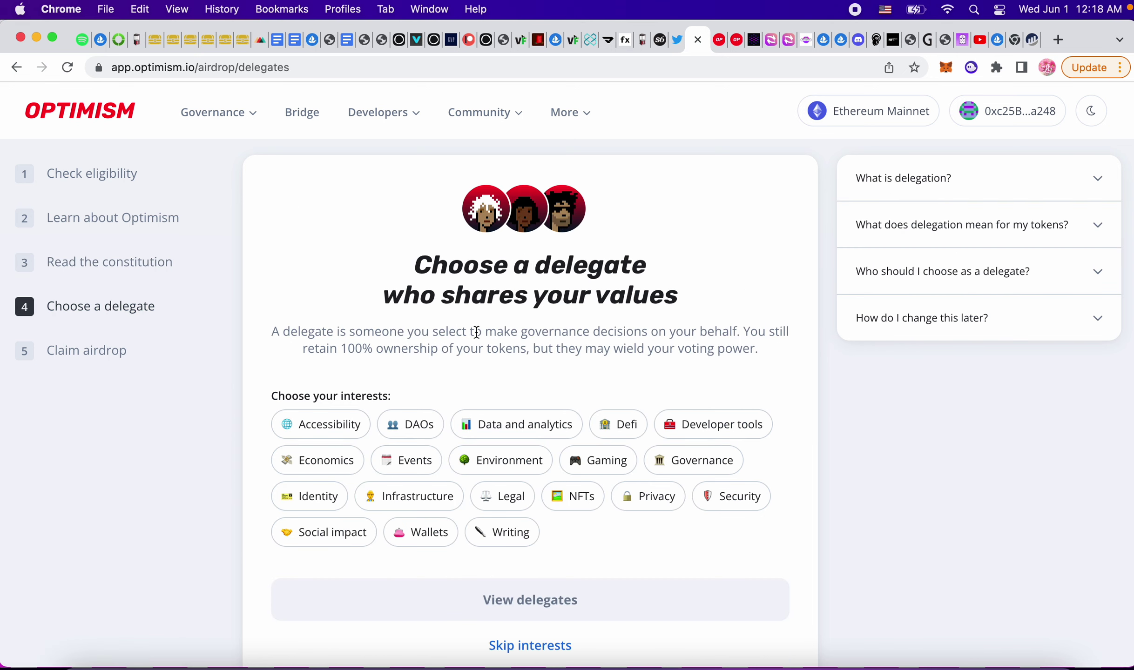
- List delegates with the DAOs interest, select the first listed one as delegate, and continue to the claim page
click(423, 431)
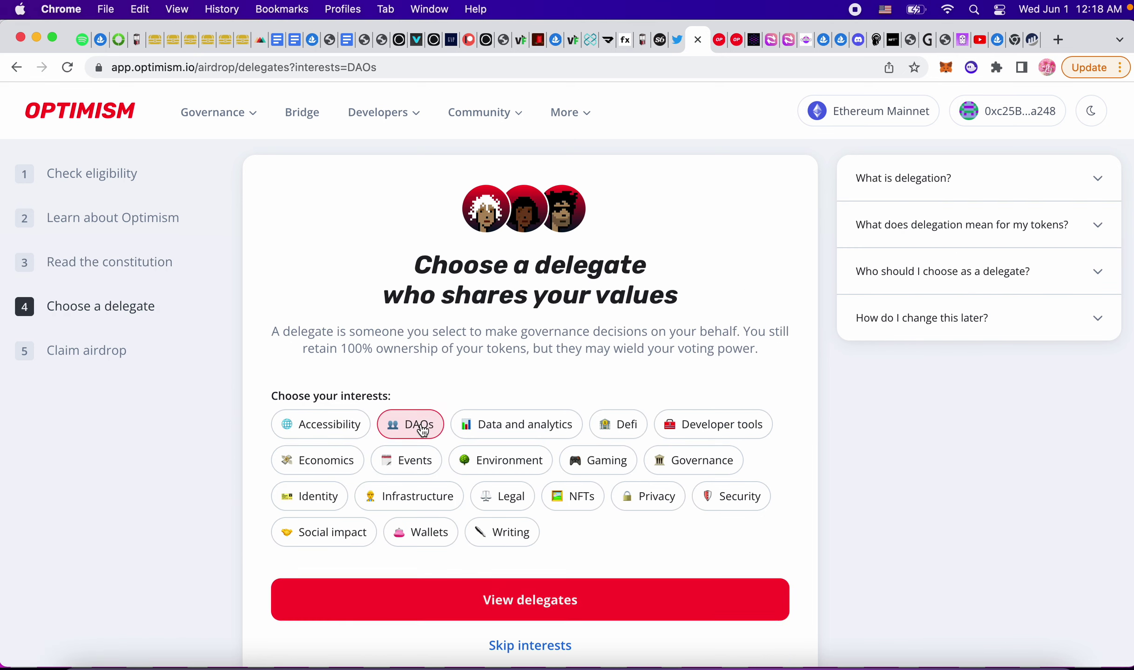
click(511, 598)
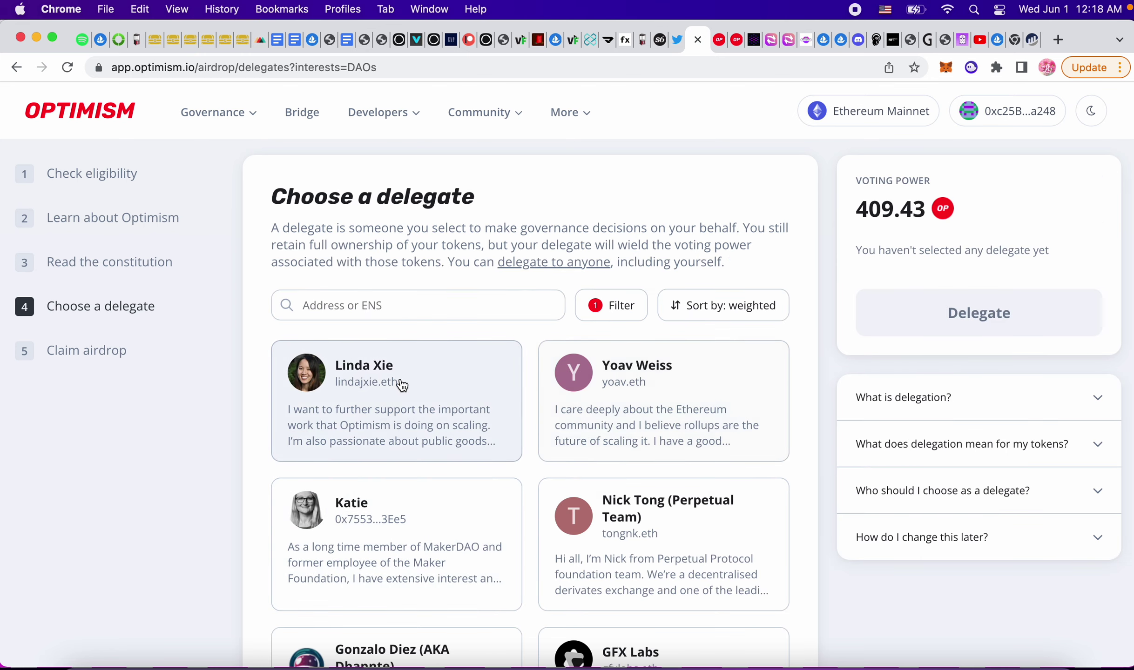
click(463, 385)
click(736, 302)
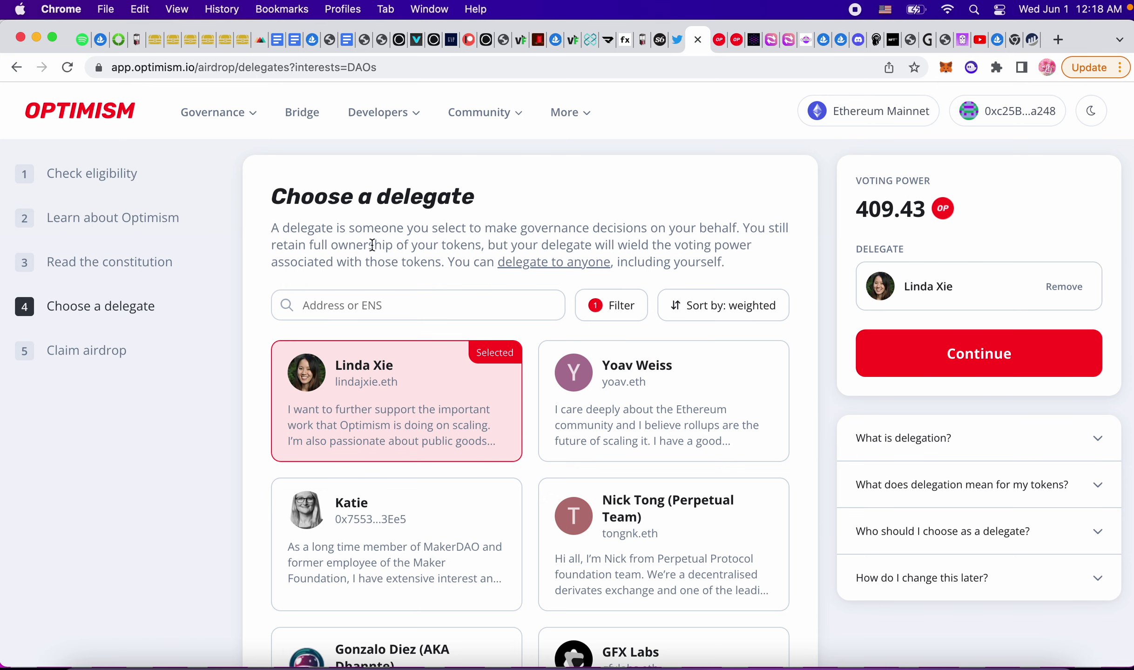
click(945, 366)
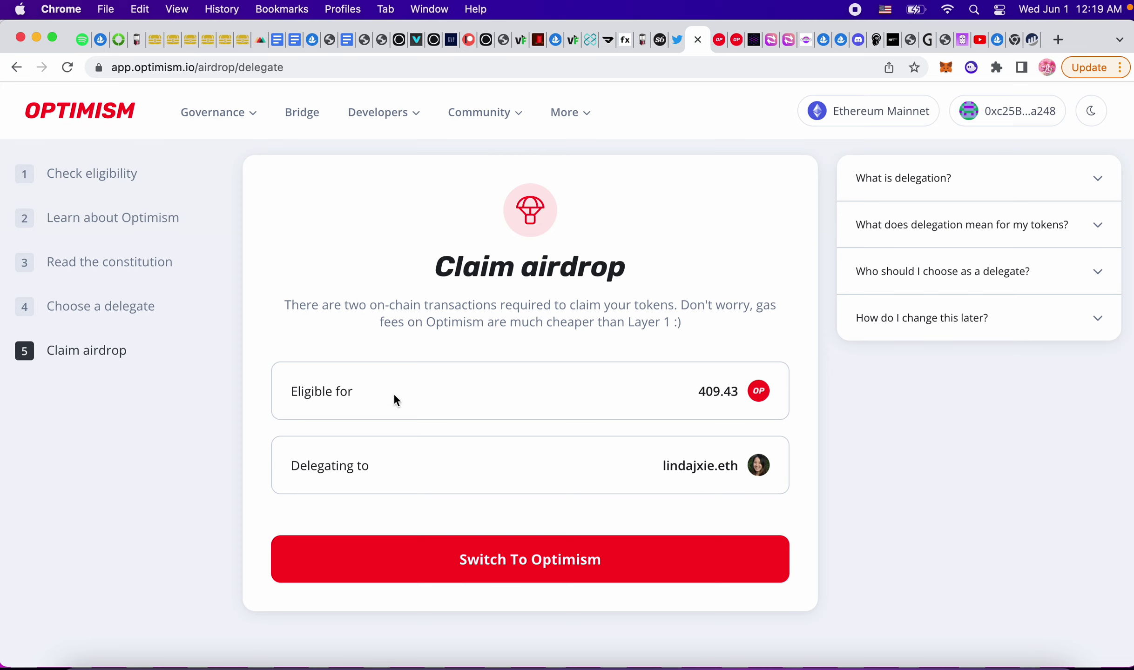
- Approve switching the wallet to the Optimism network and view its balances in MetaMask
click(558, 567)
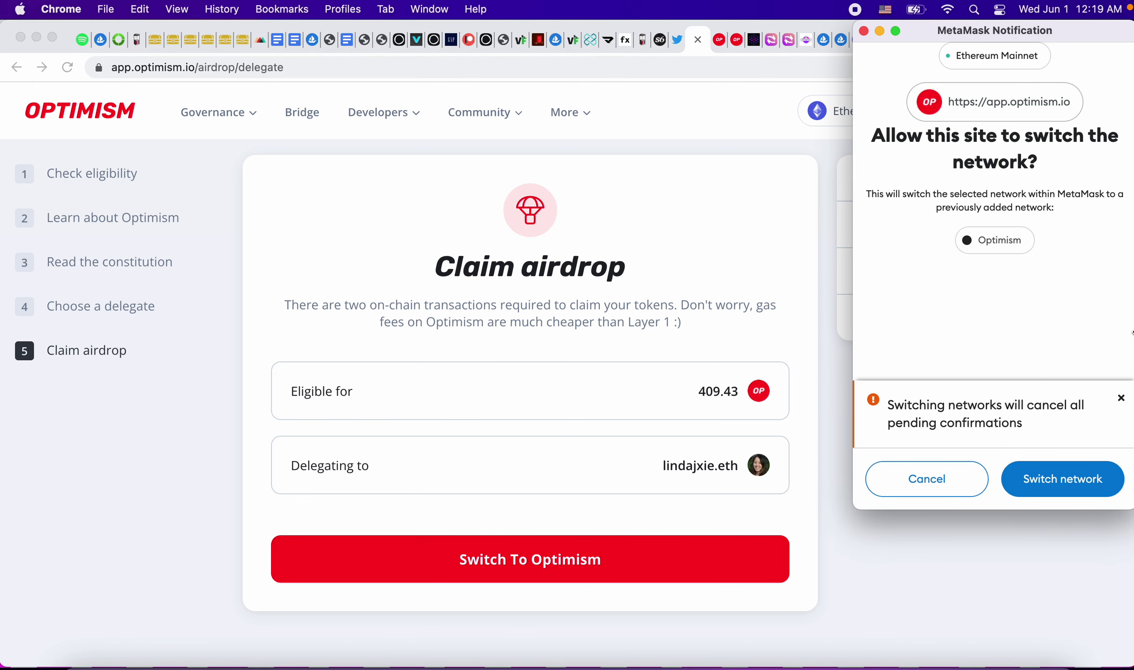
click(1063, 489)
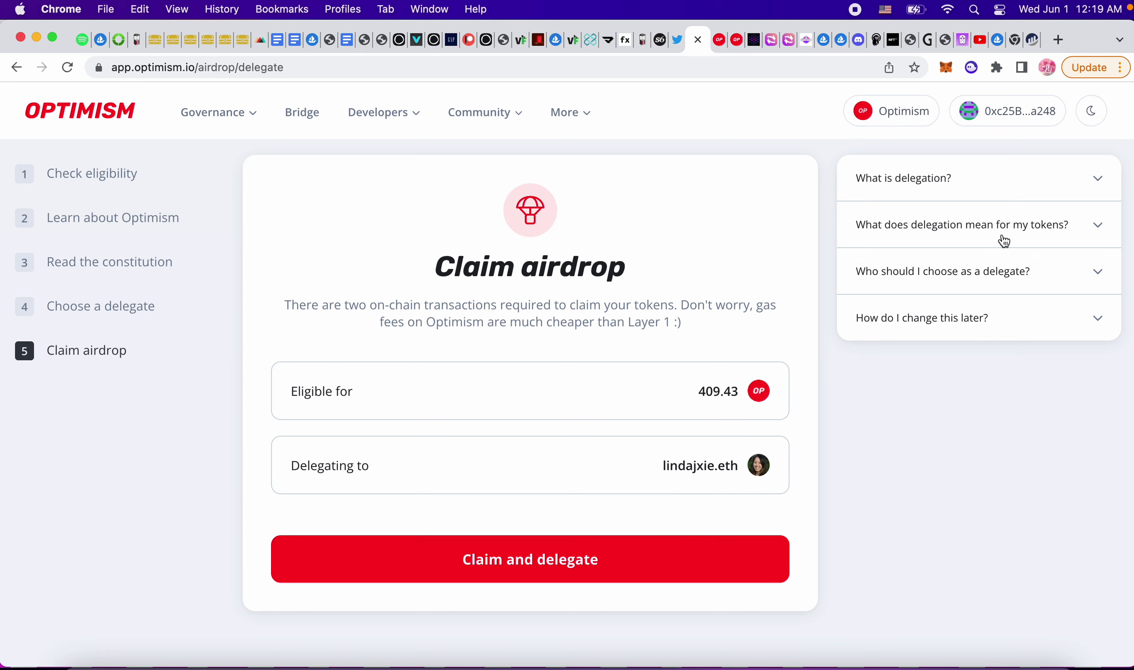
click(947, 68)
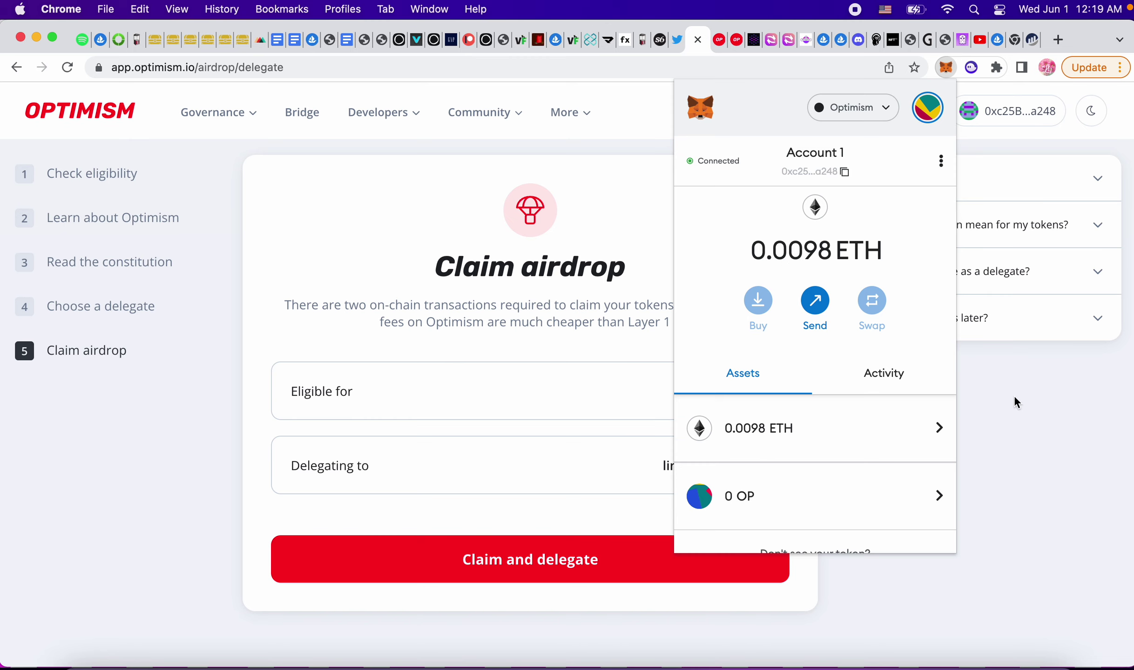
- View the claim and delegate transaction steps for the airdrop and dismiss them without claiming
click(577, 557)
click(523, 572)
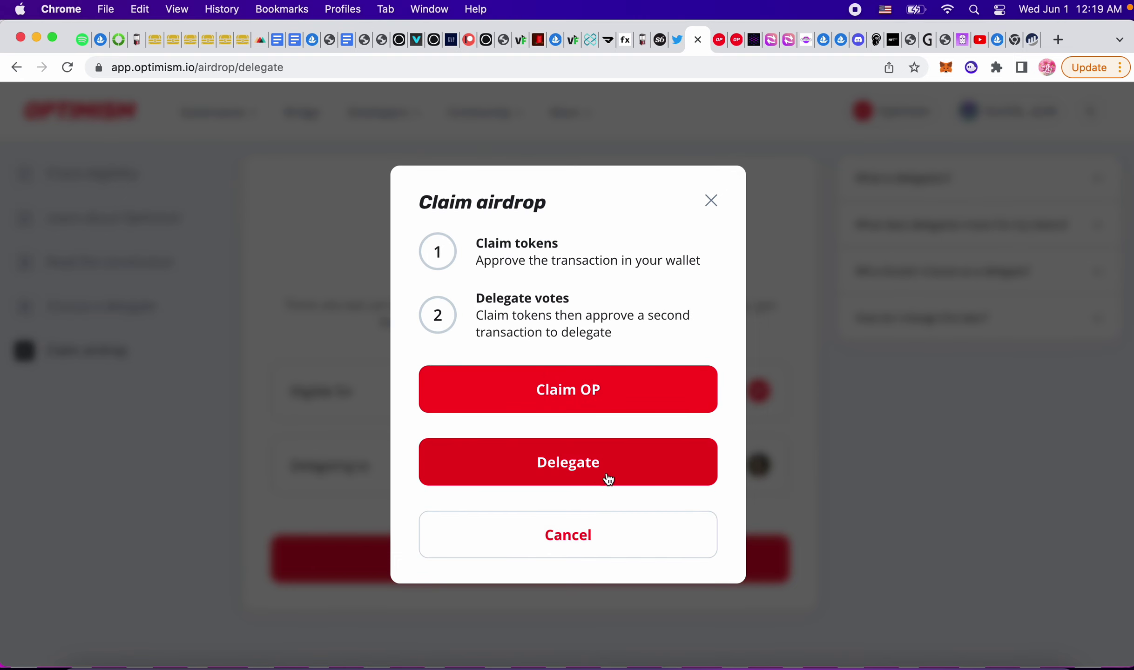
click(898, 504)
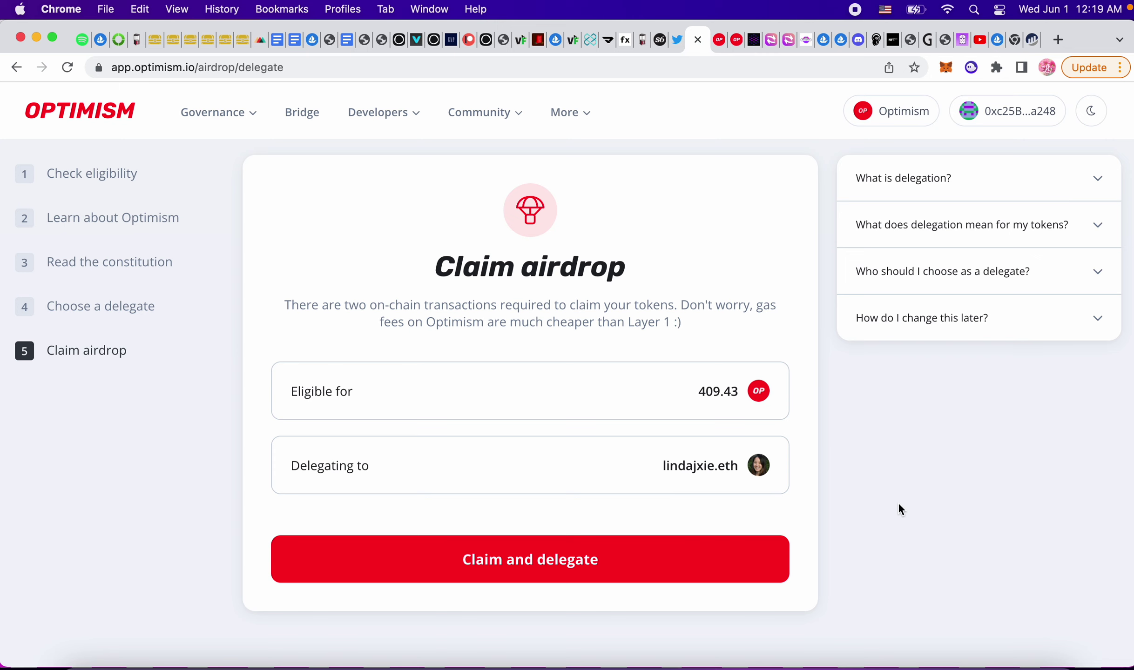
- Enter a 0.01 ETH deposit from Ethereum Mainnet to Optimism on the Bridge page and glance at the wallet
click(300, 118)
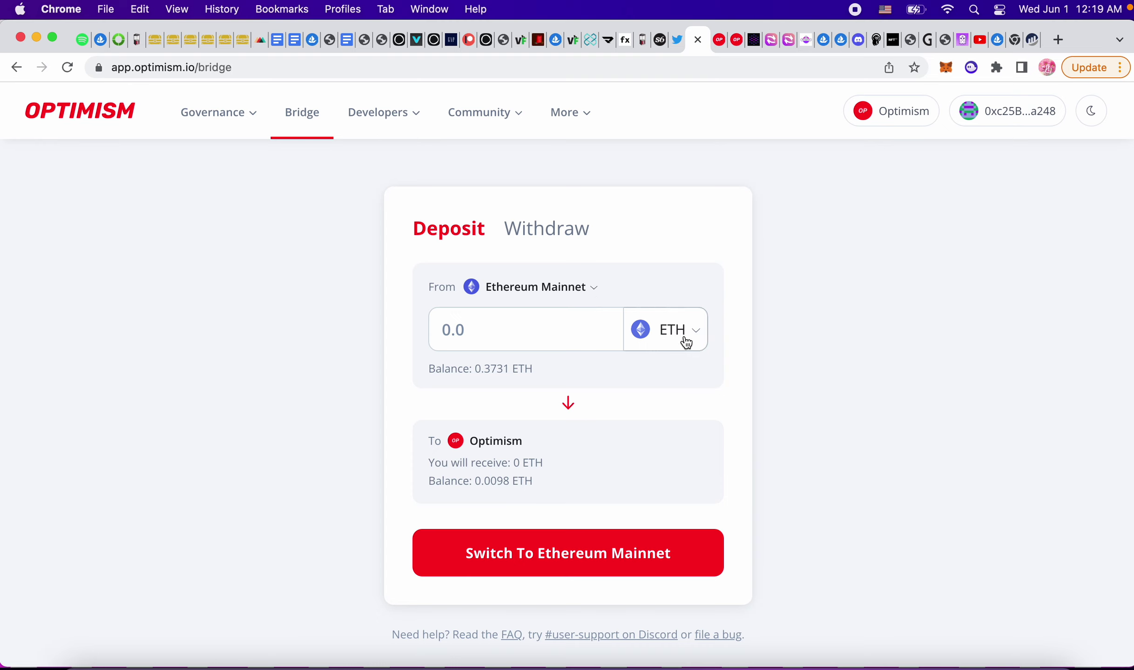
click(487, 326)
text(0.01)
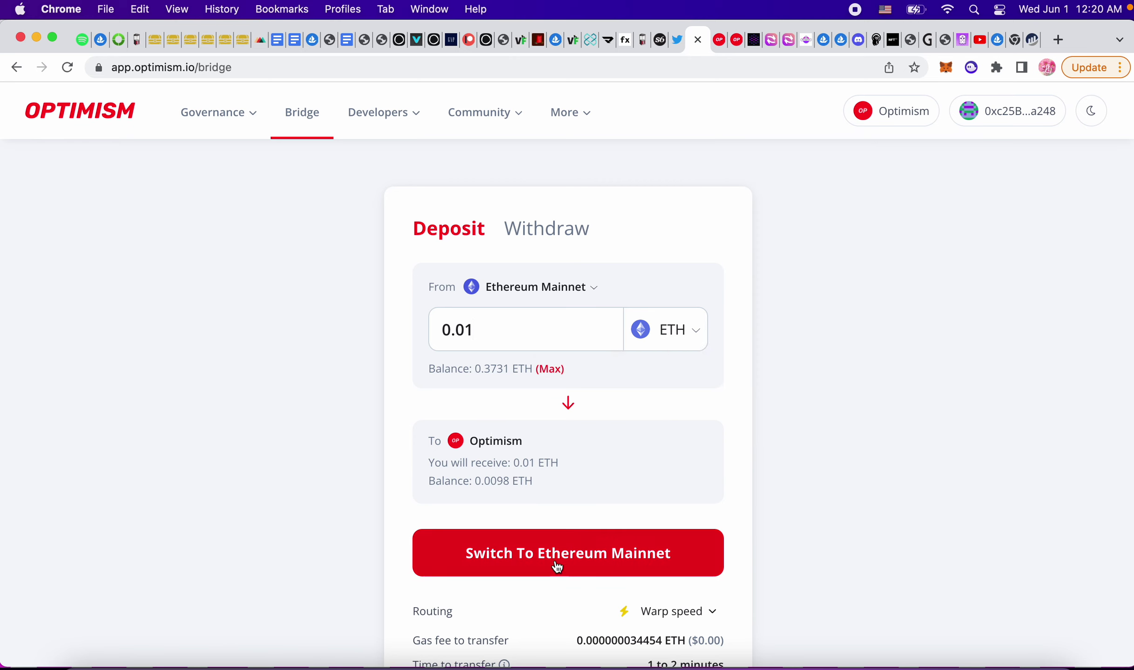
click(945, 68)
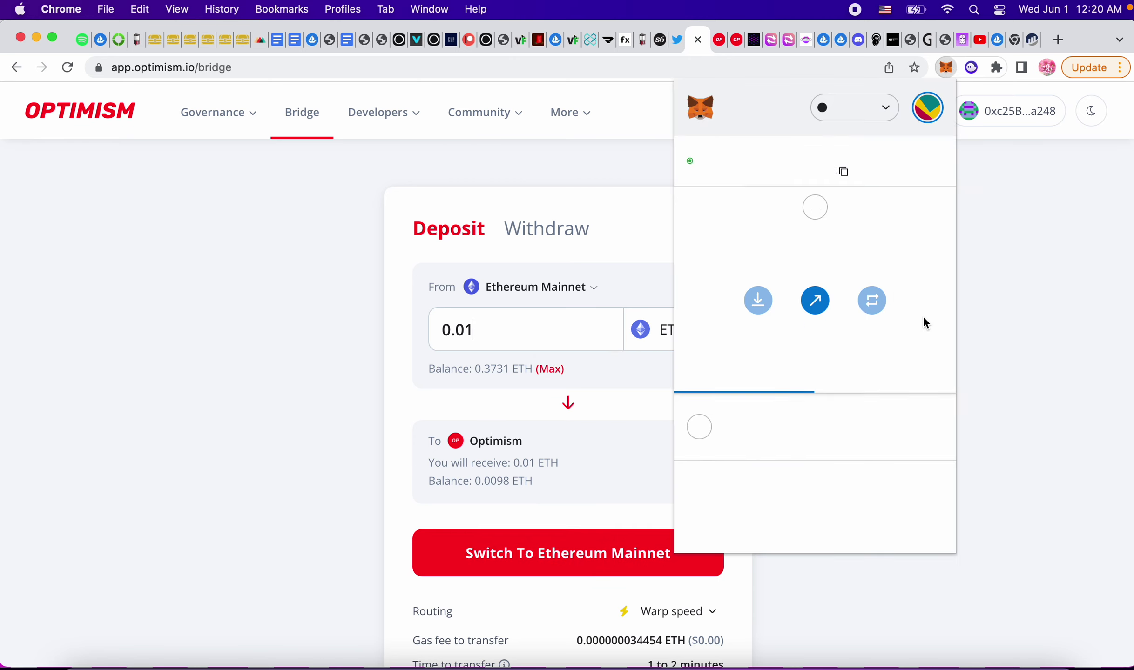
click(271, 325)
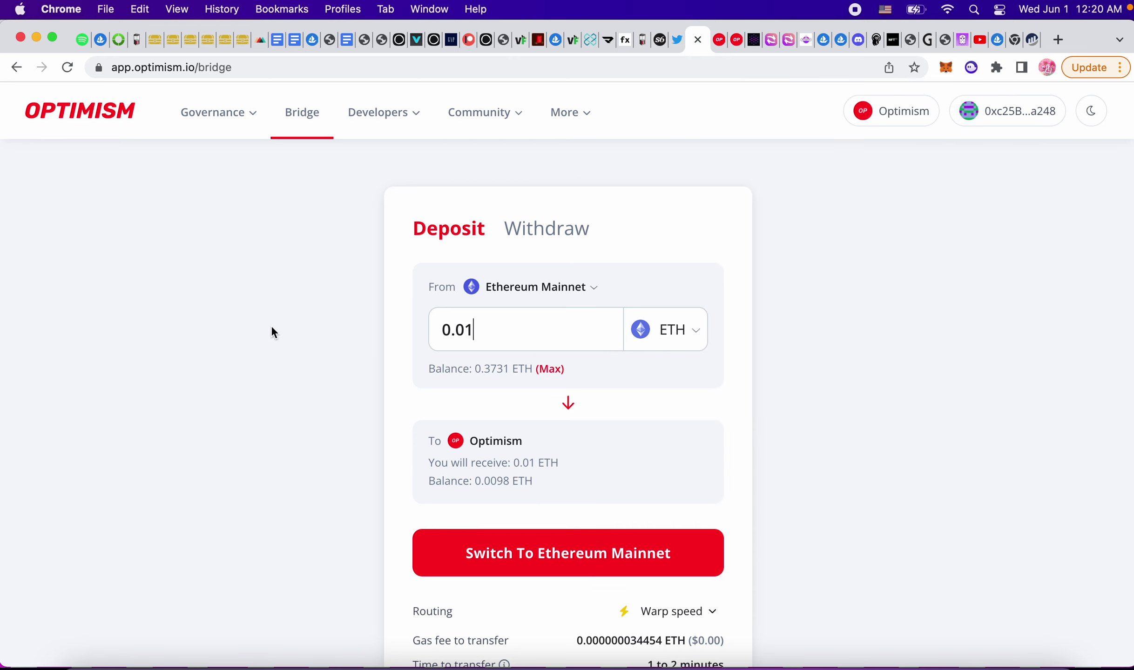
mouse_move(208, 122)
click(720, 42)
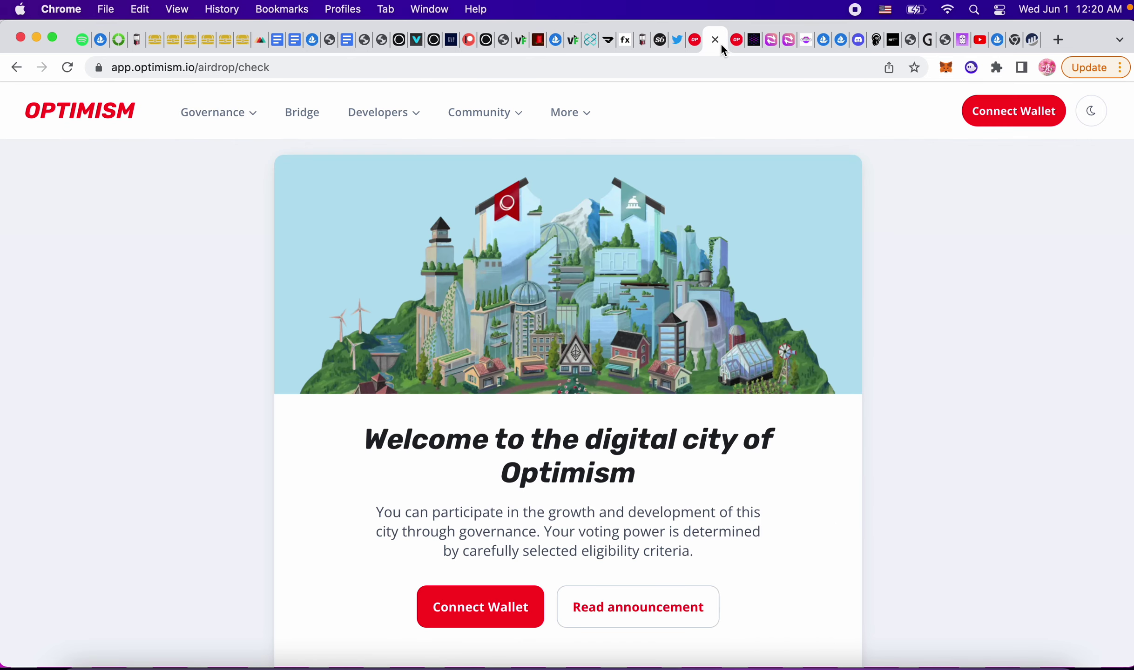
click(736, 42)
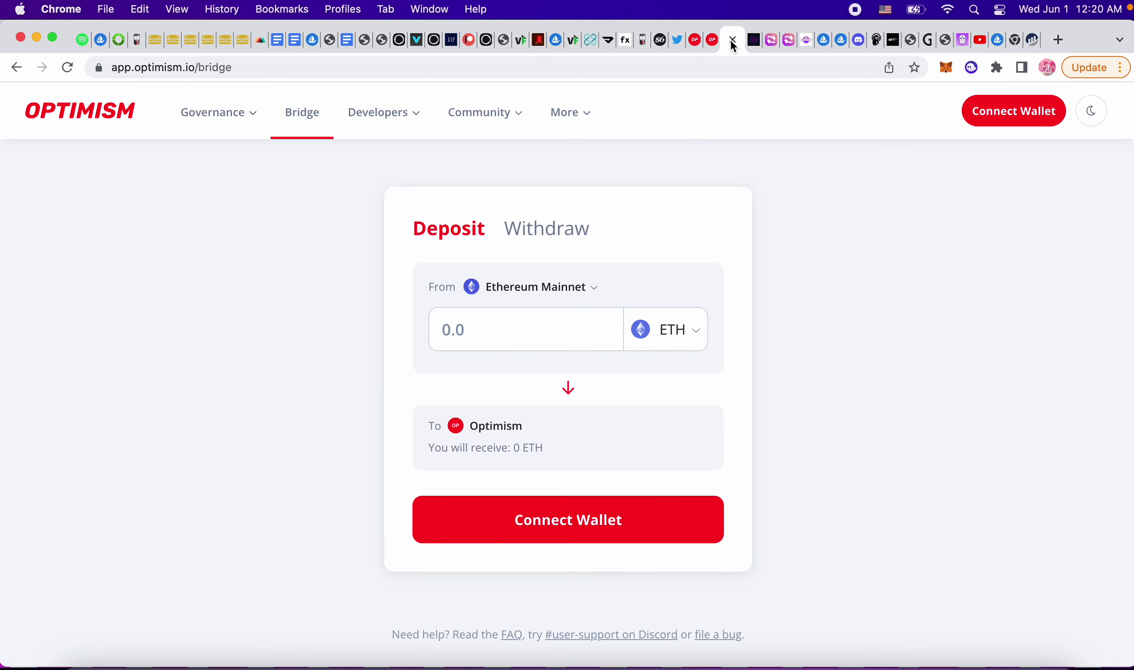
click(691, 39)
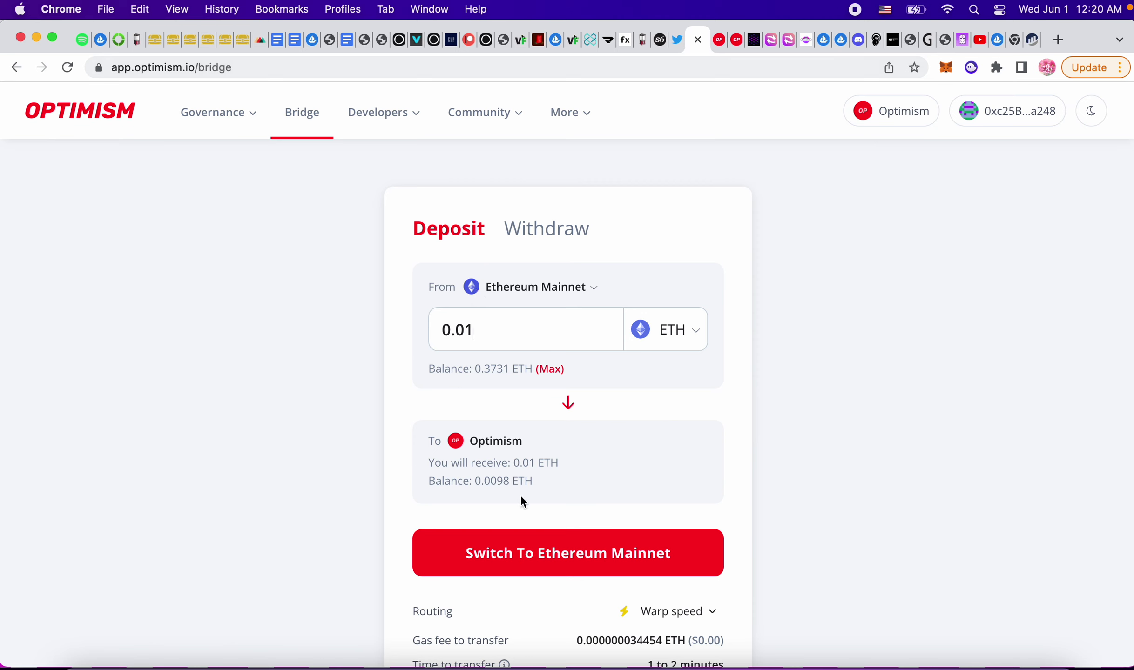
- Return from the Bridge page to the Optimism airdrop process and go to its delegate selection
mouse_move(219, 113)
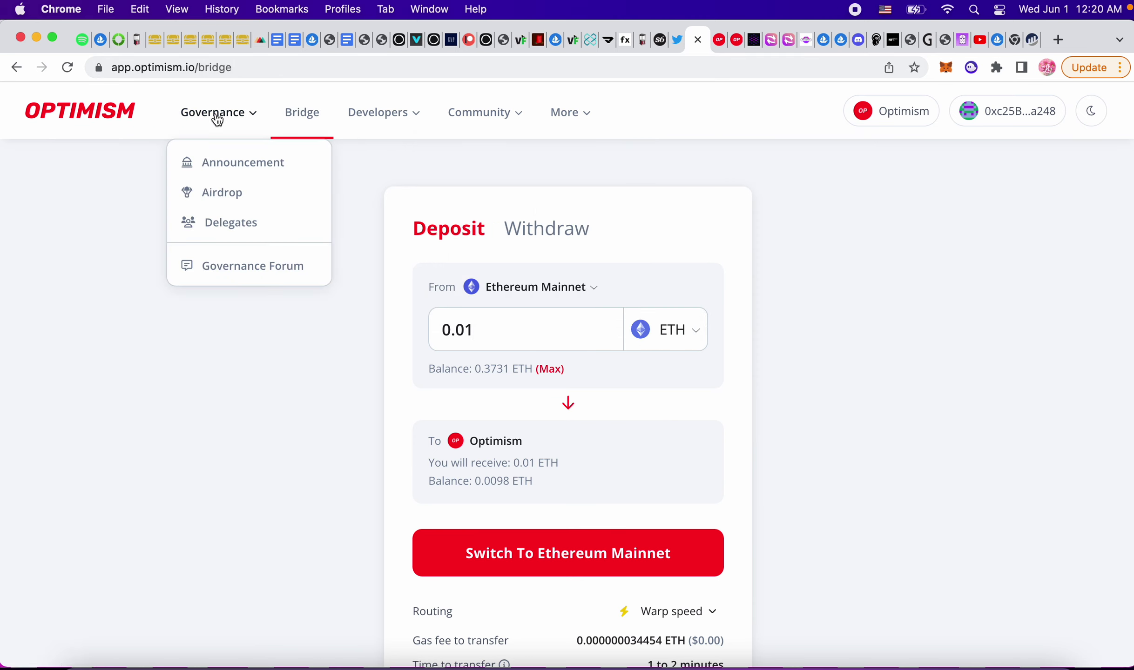
click(224, 206)
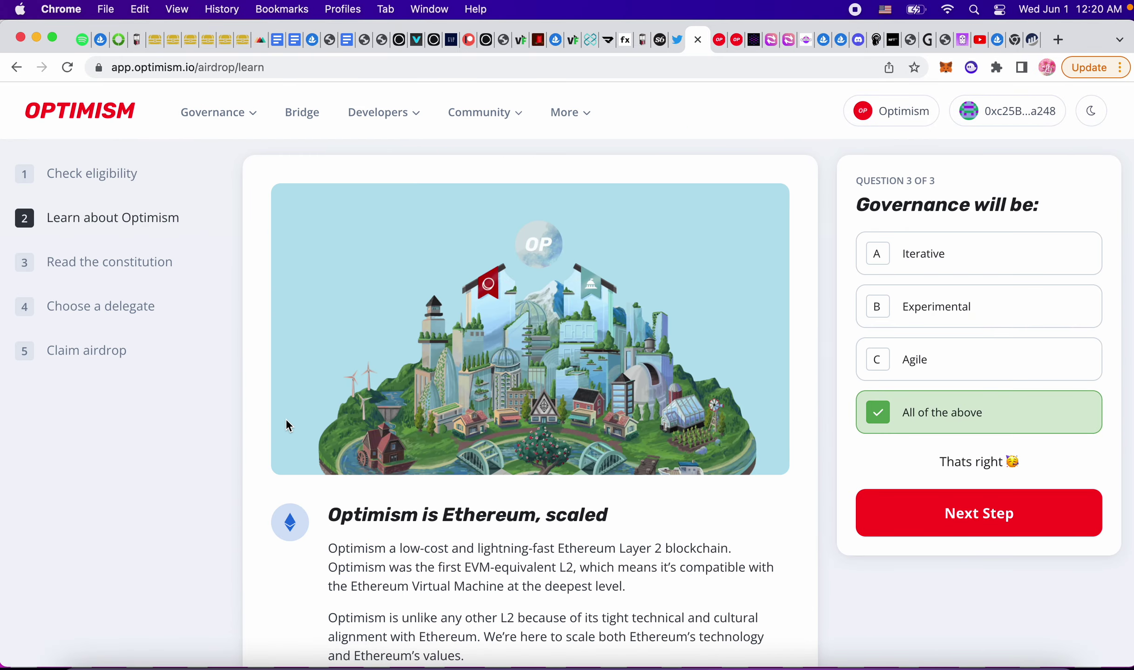
click(58, 342)
- Select a delegate again under the DAOs interest, continue to the claim page, and view the MetaMask balances
click(422, 422)
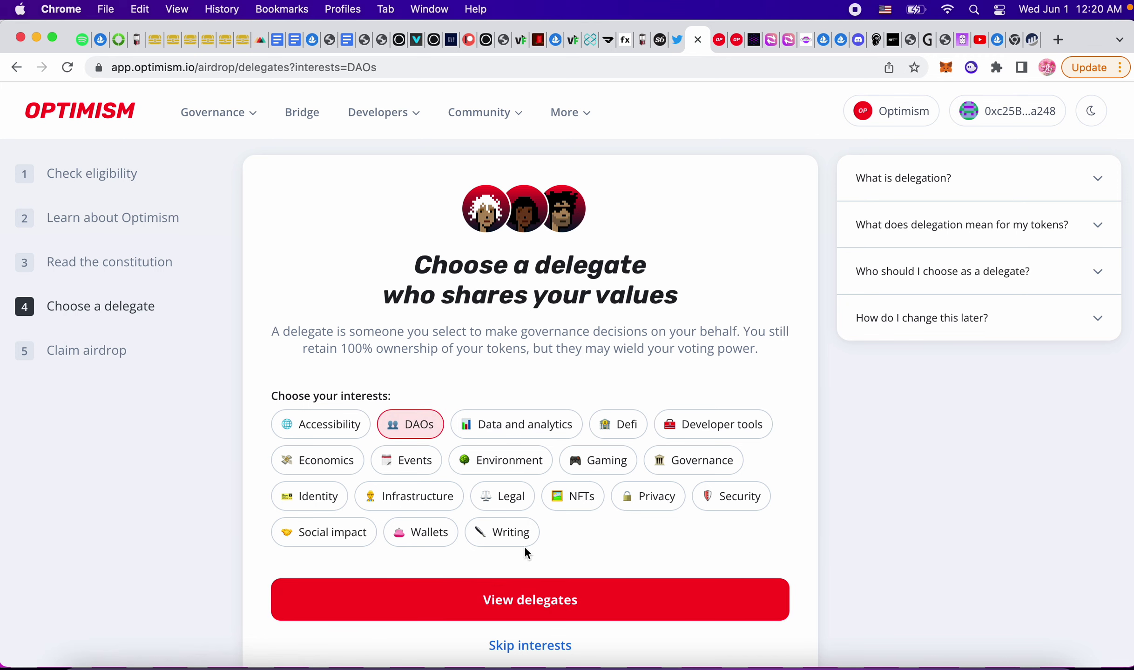
click(467, 598)
click(484, 410)
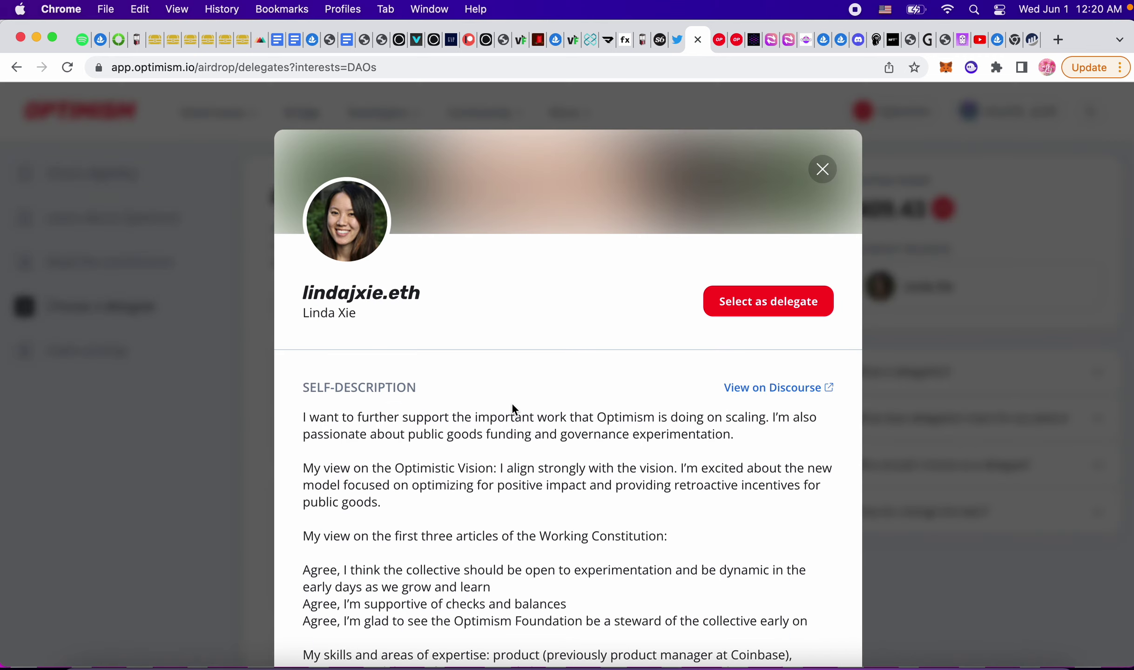
click(771, 308)
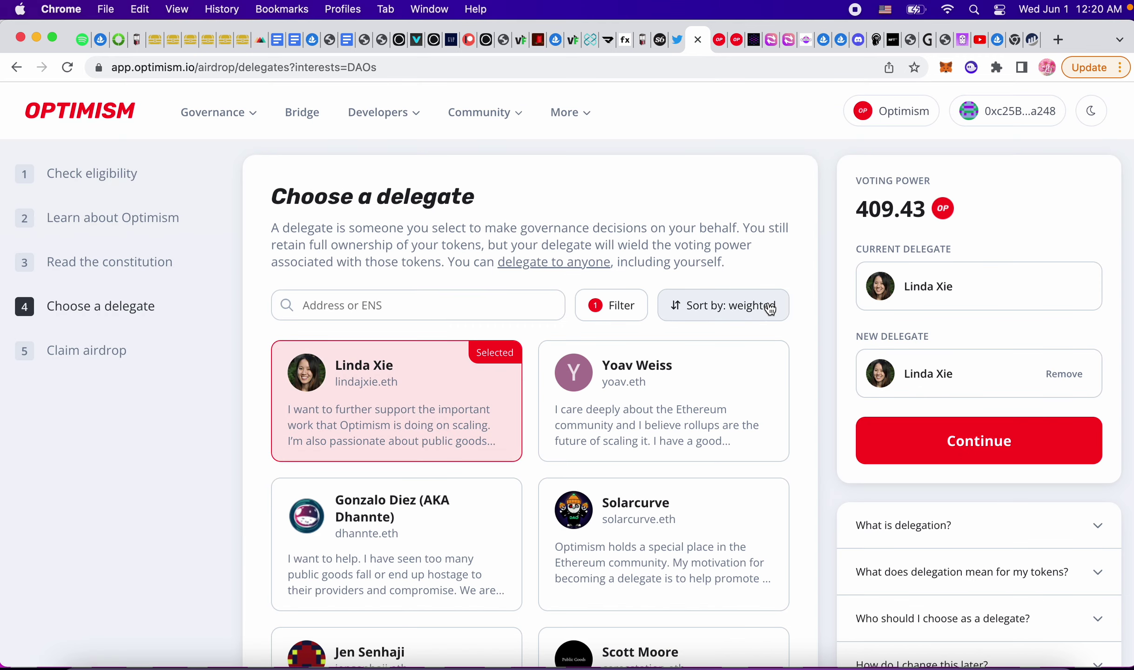
click(915, 450)
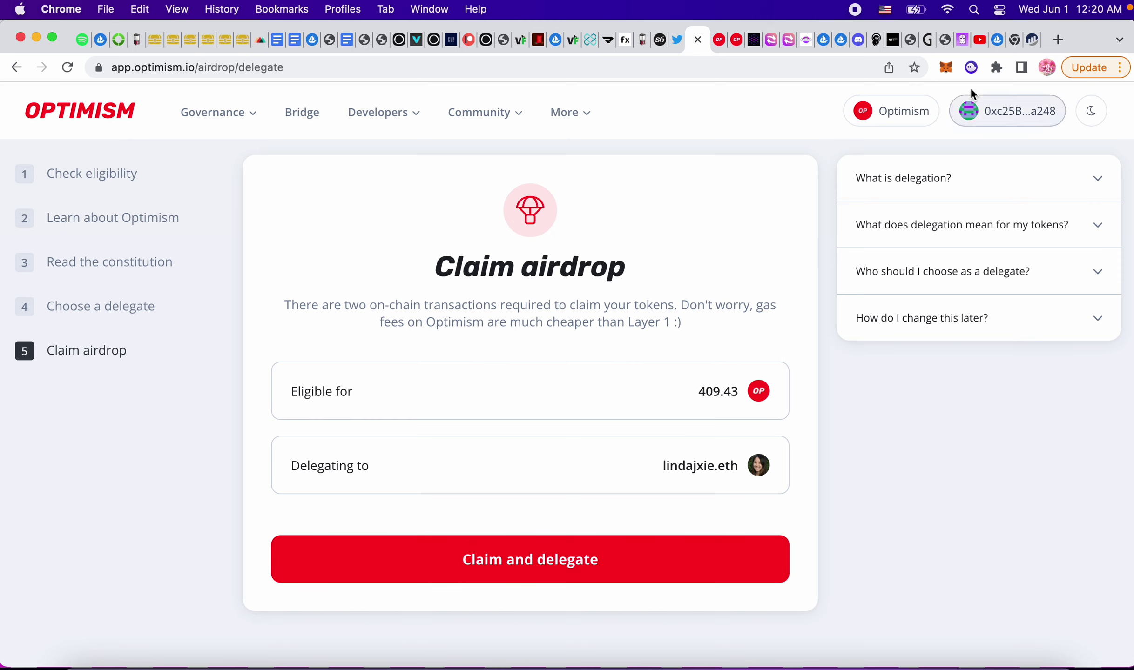
click(946, 68)
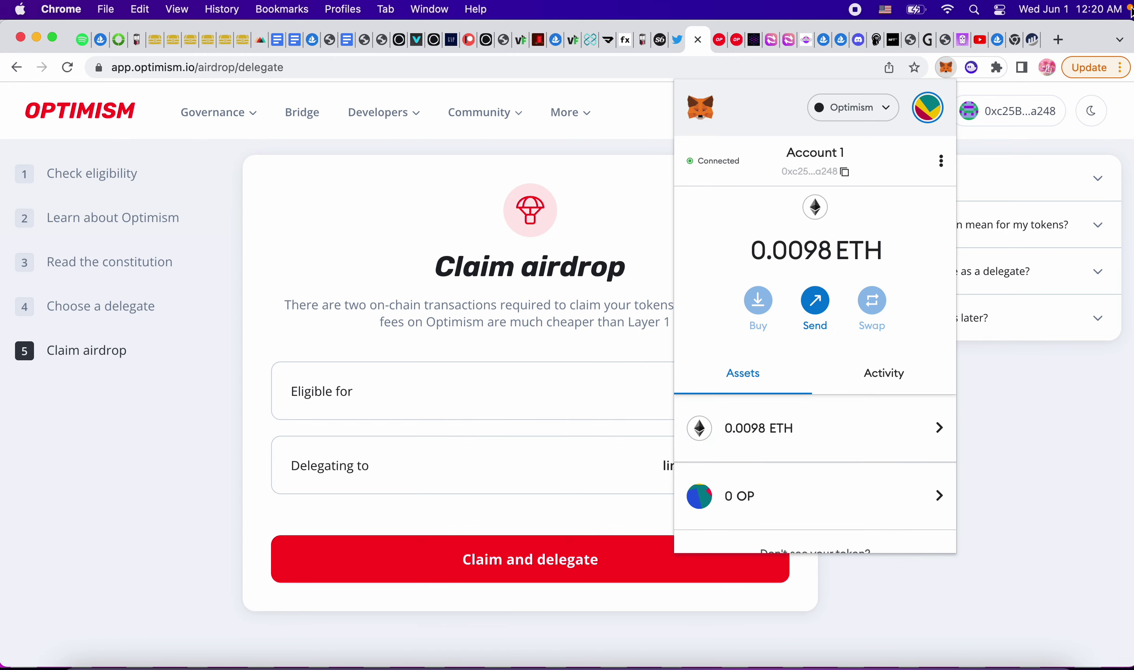
- Search Google for uniswap in a new browser tab, open the Uniswap Protocol site and launch its swap app
click(1058, 40)
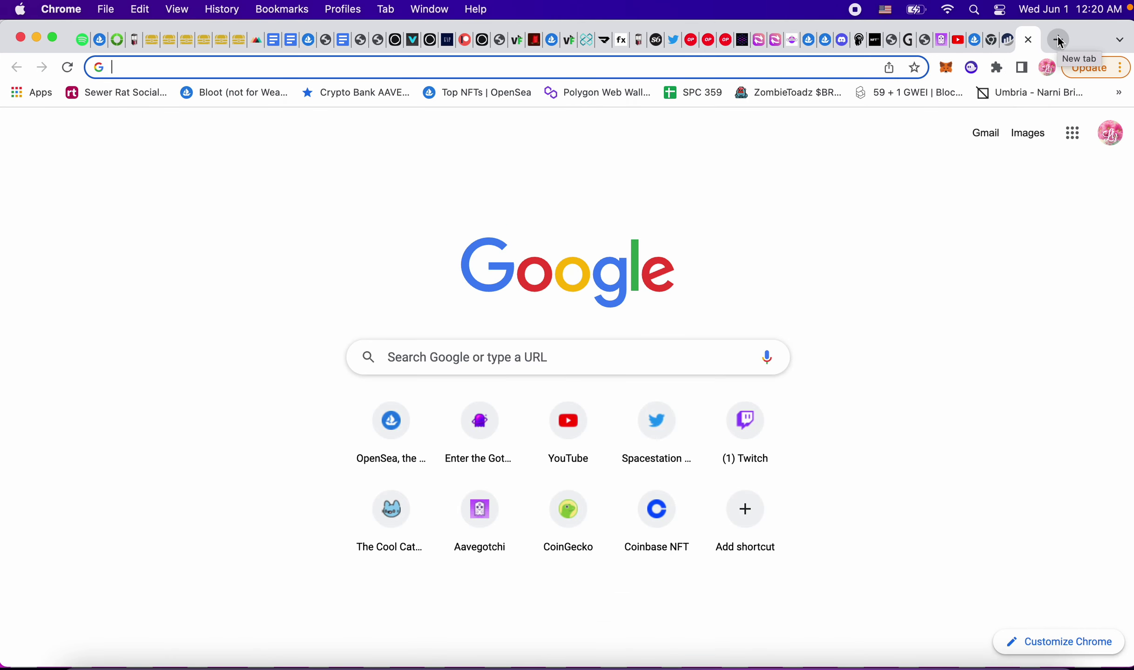
text(google)
key(Return)
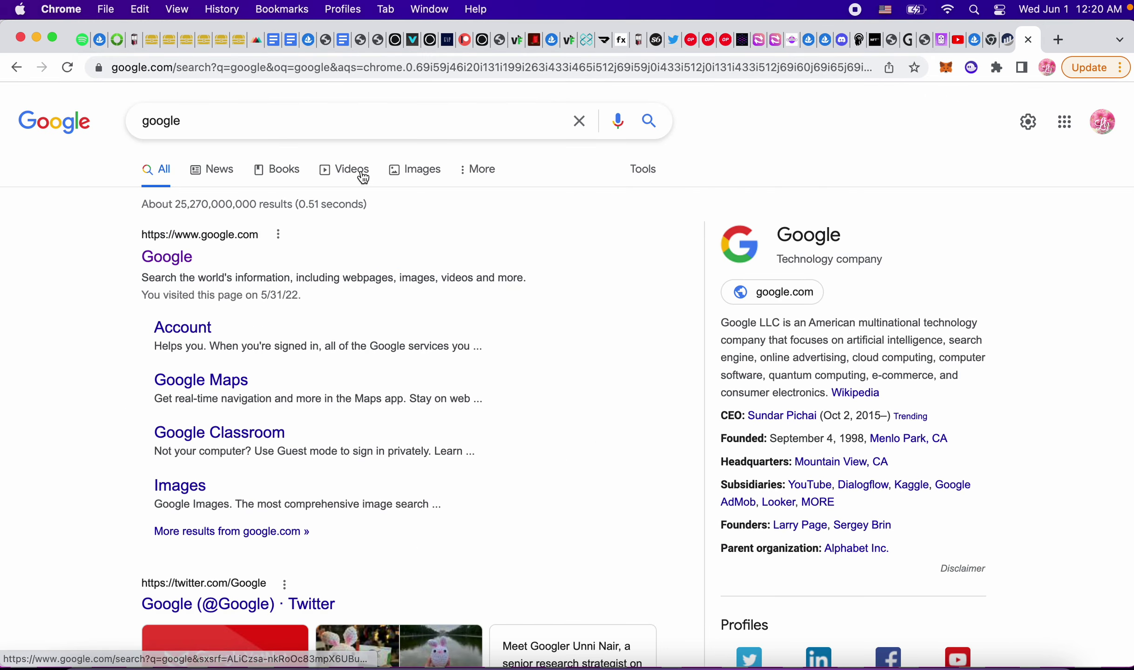
click(177, 257)
text(uniswap)
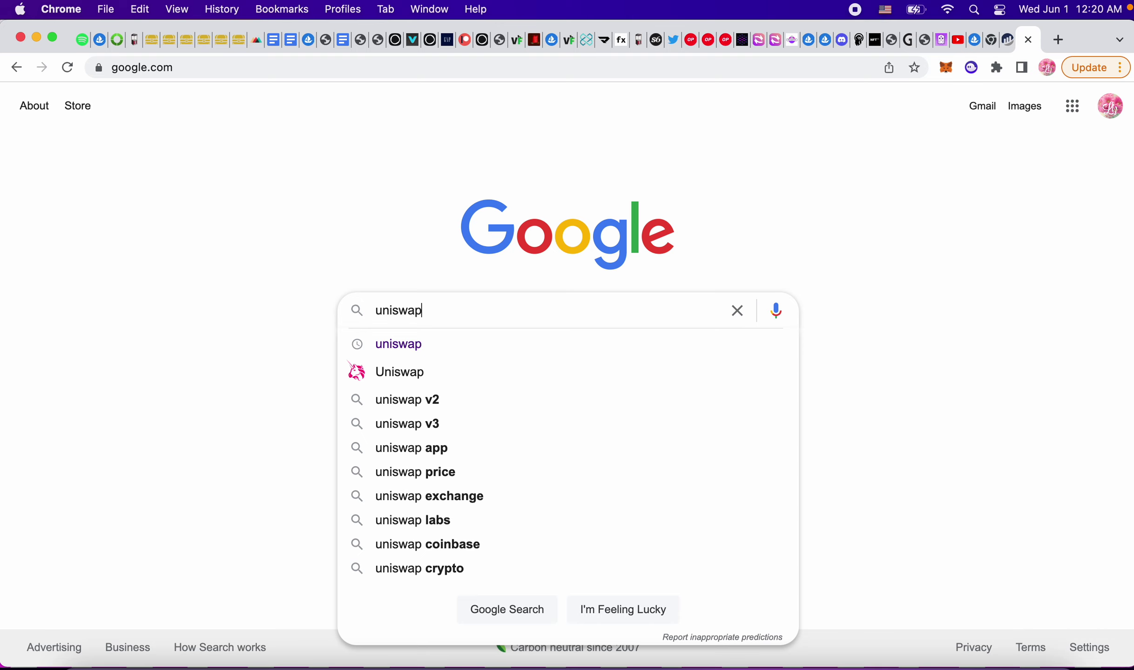
key(Return)
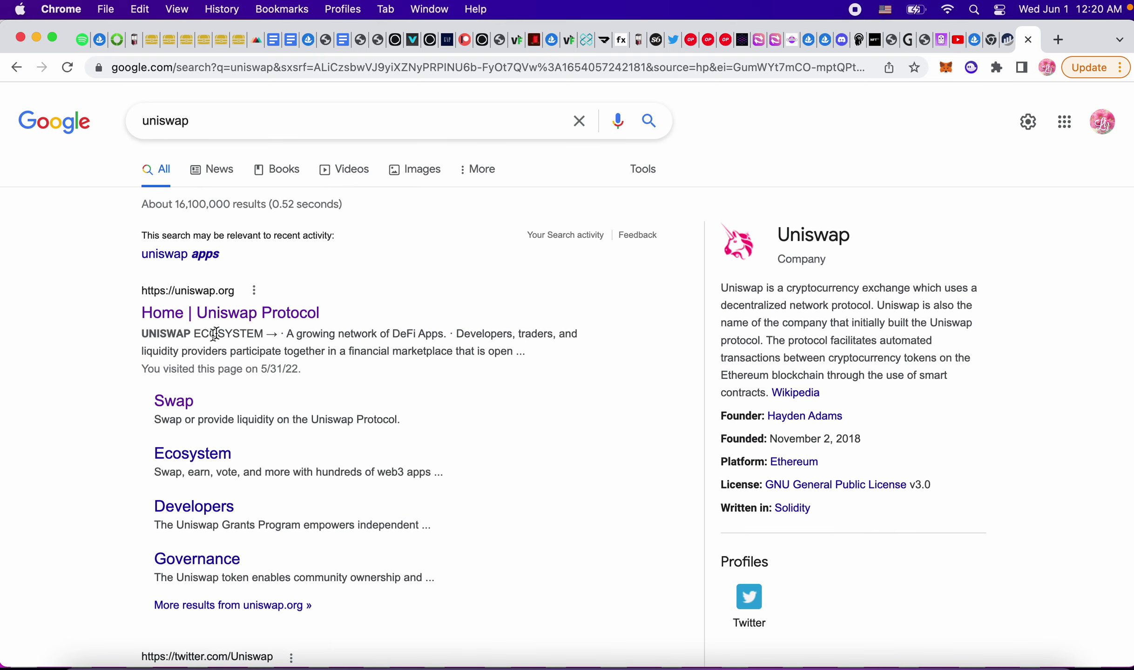
click(237, 321)
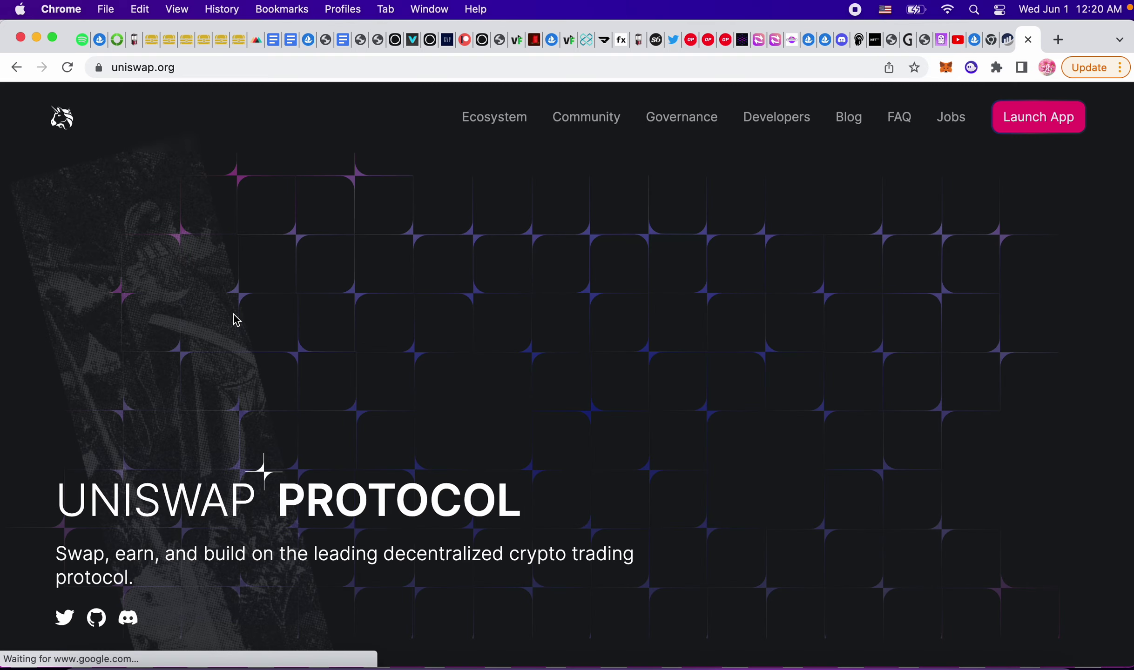
click(1054, 122)
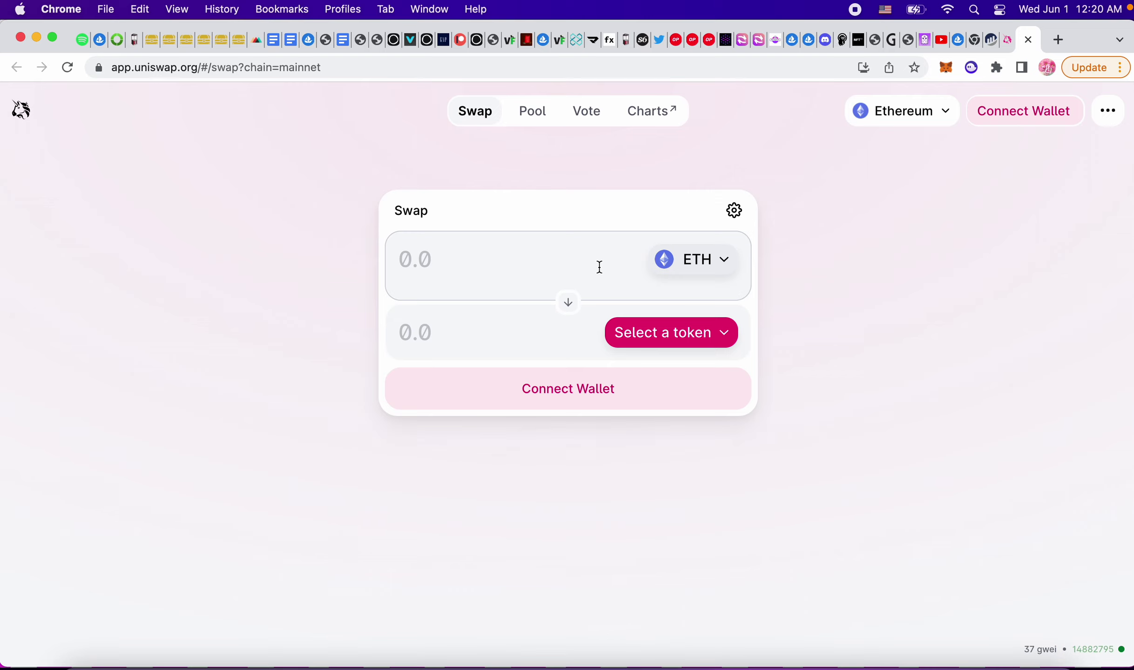
- Connect the MetaMask wallet to Uniswap and approve the connection request
click(1033, 114)
click(618, 253)
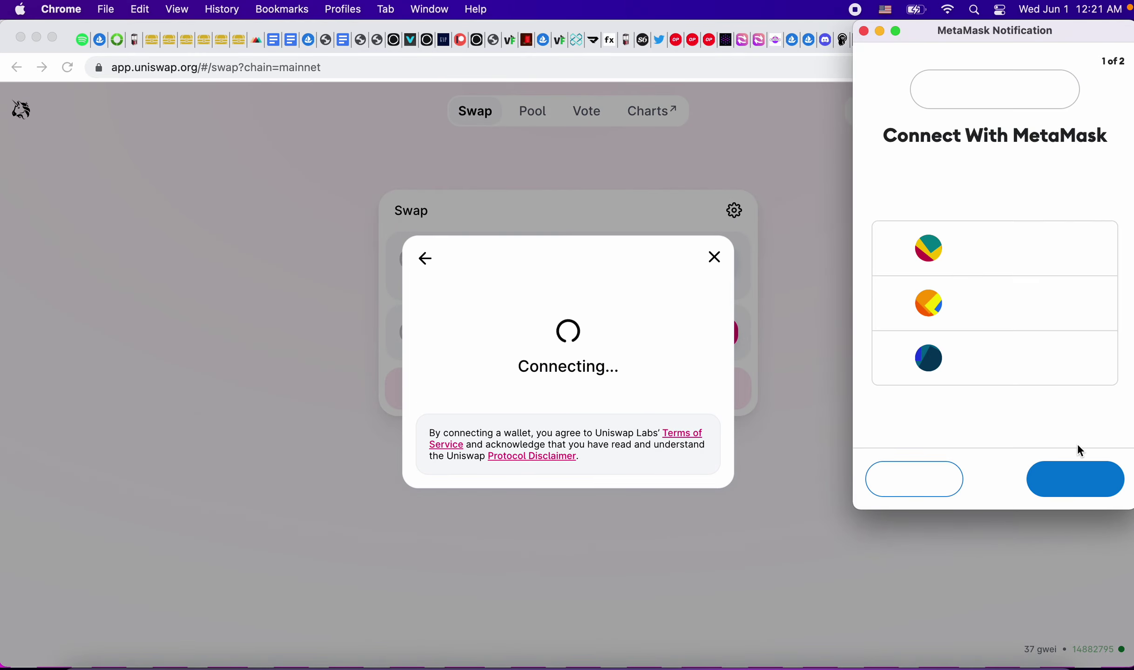
click(1077, 479)
click(1077, 484)
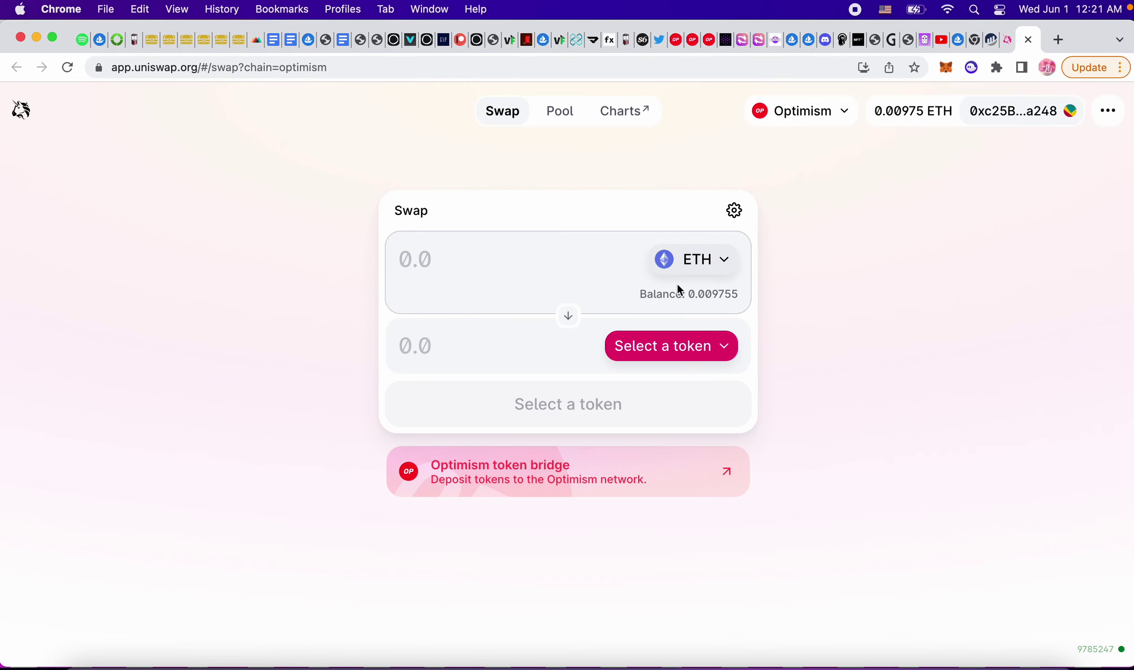
- Set up the Uniswap swap with OP as the token to sell and ETH as the token to receive
click(717, 261)
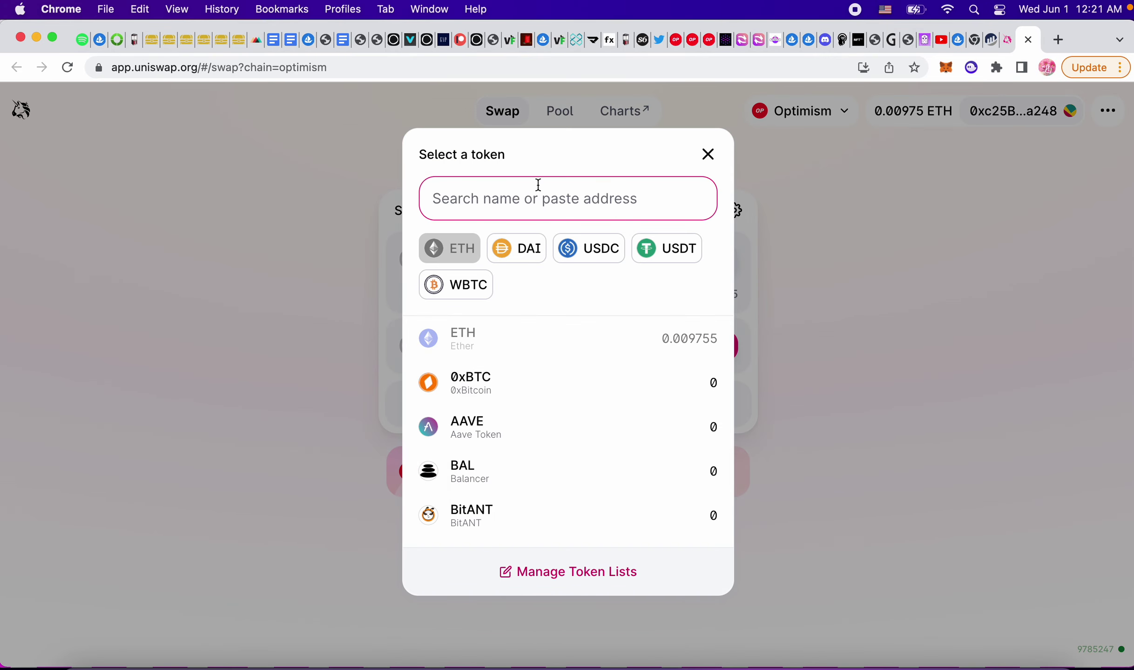
text(op)
click(465, 349)
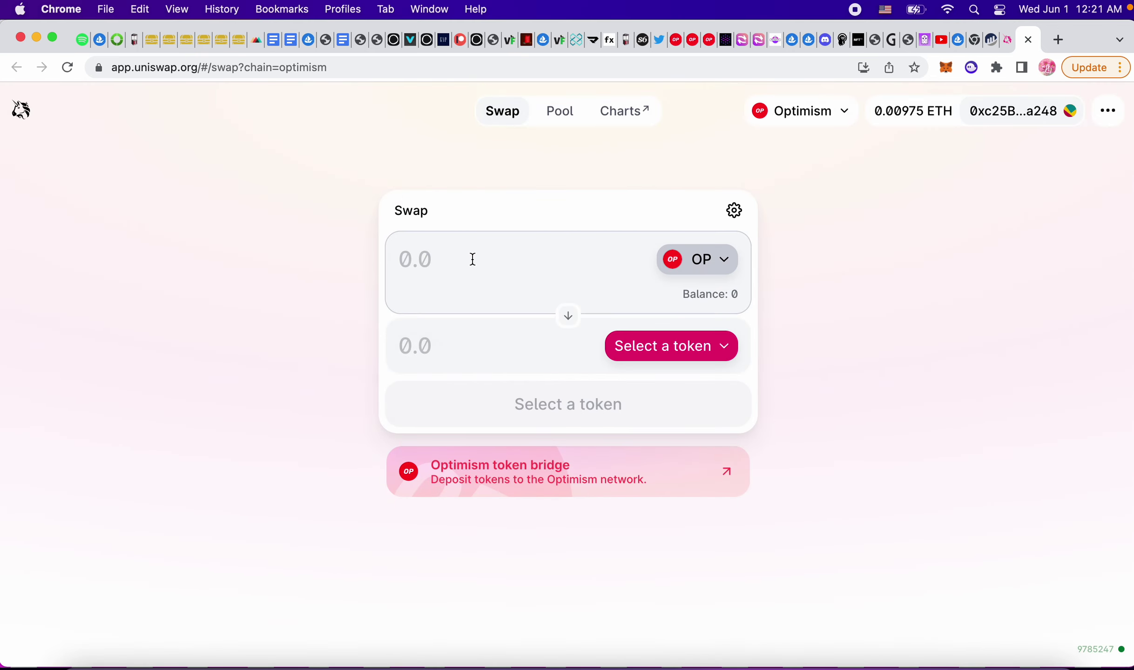
click(673, 346)
click(544, 347)
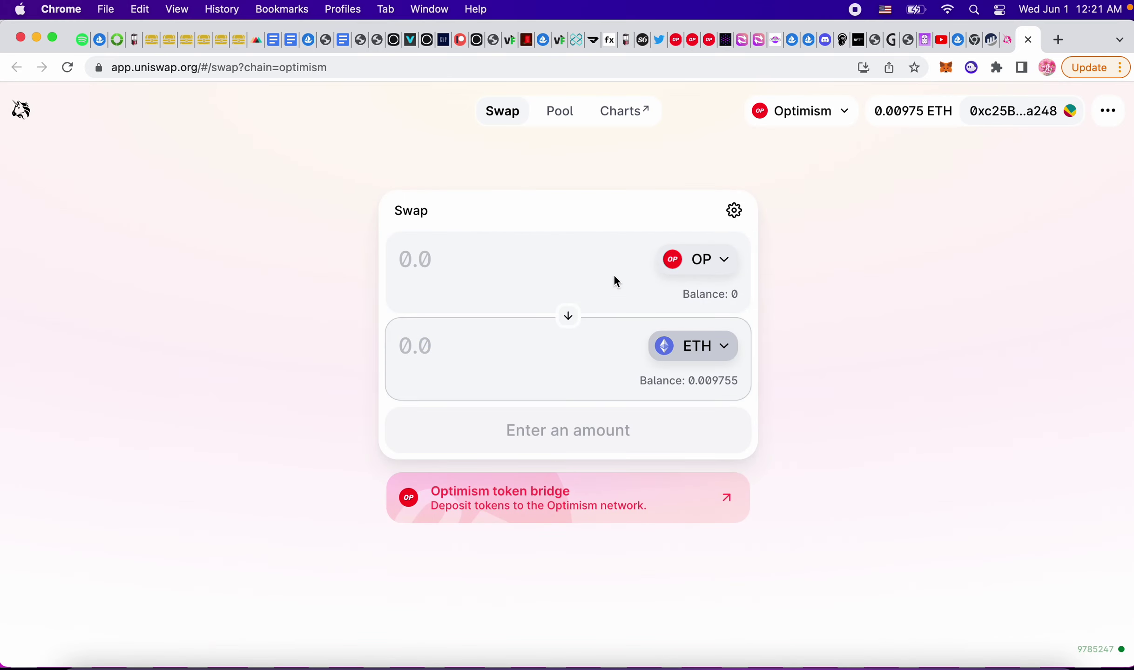
click(601, 285)
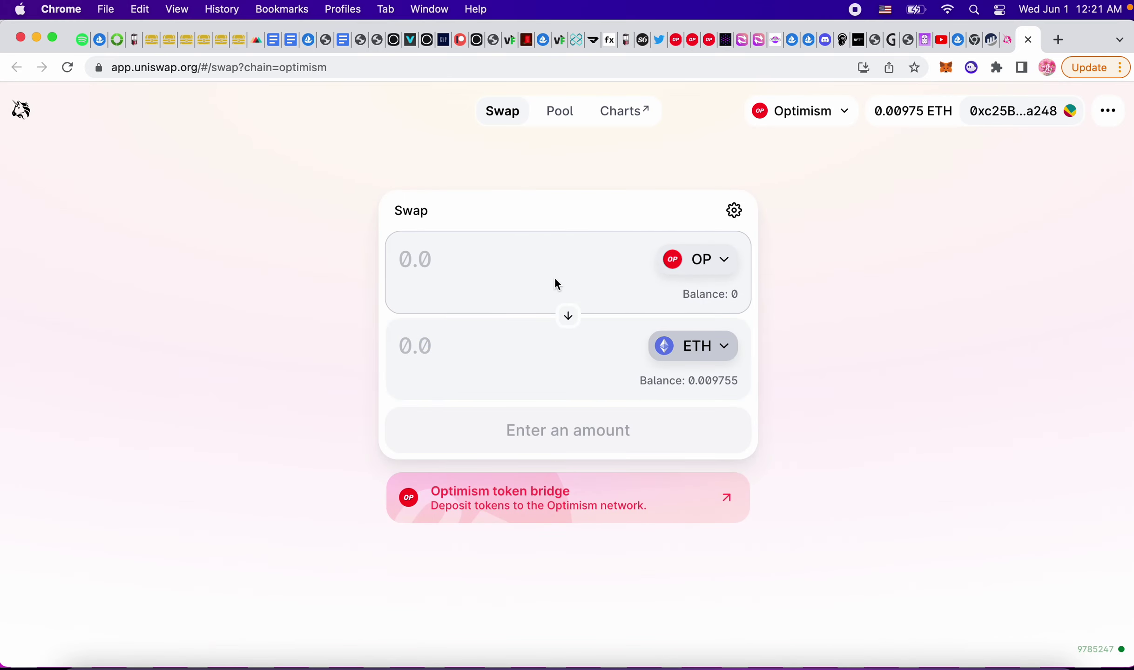
- Change the token to sell to ETH so the swap pair becomes ETH for OP
click(721, 261)
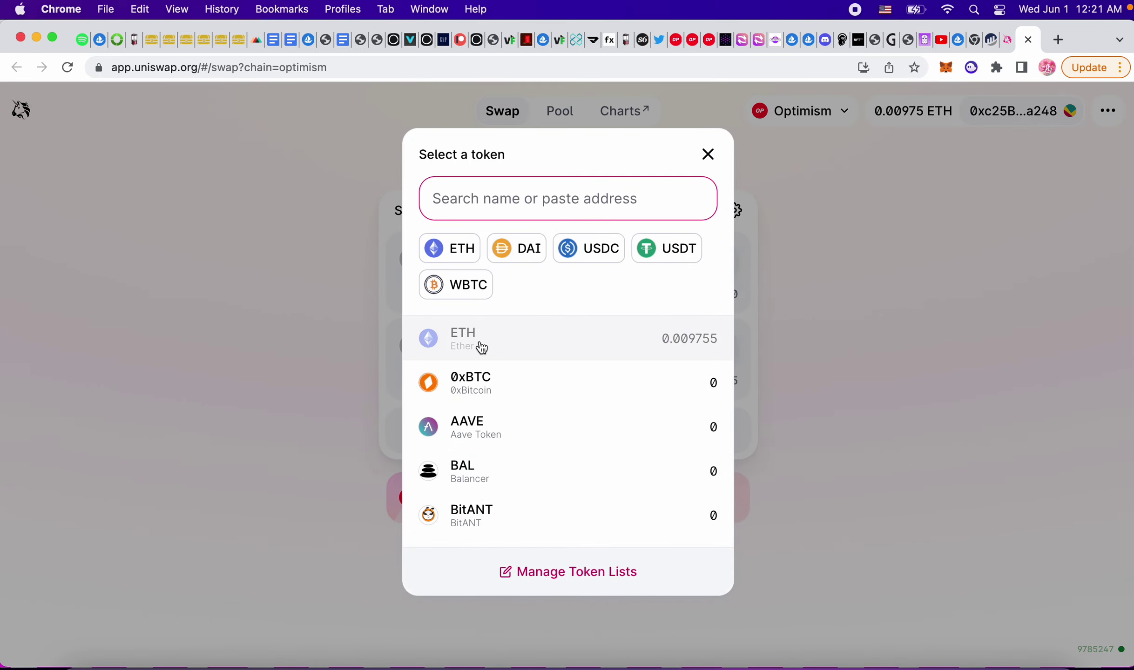
click(461, 255)
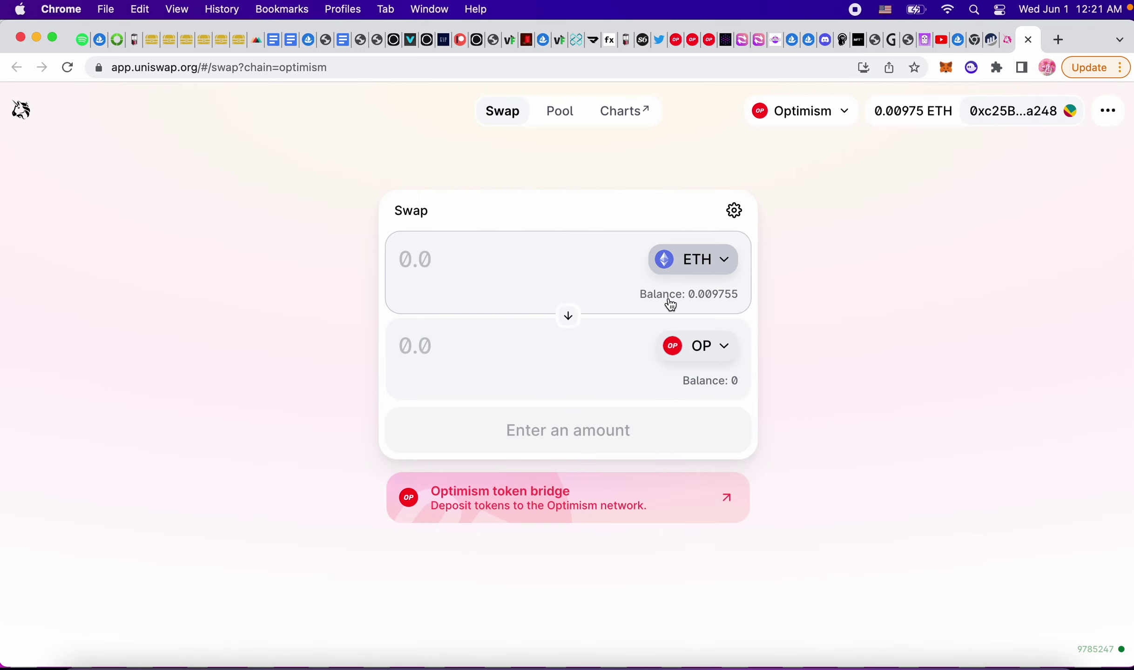
click(579, 261)
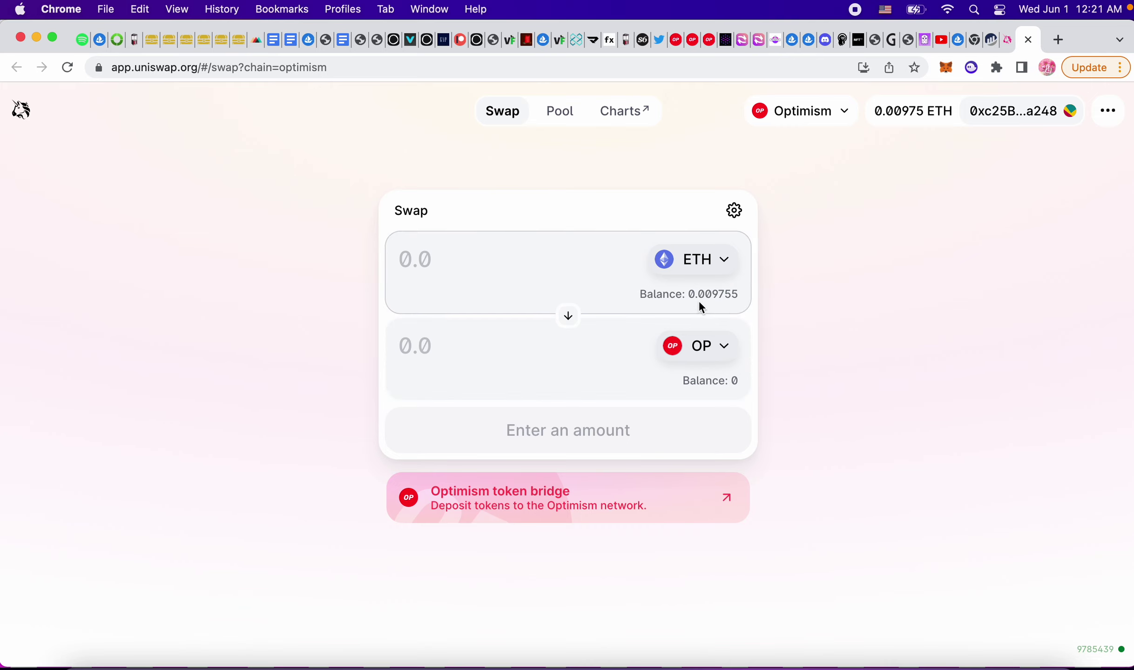
- Find OP in the token list and make it the token to sell for ETH again
click(694, 264)
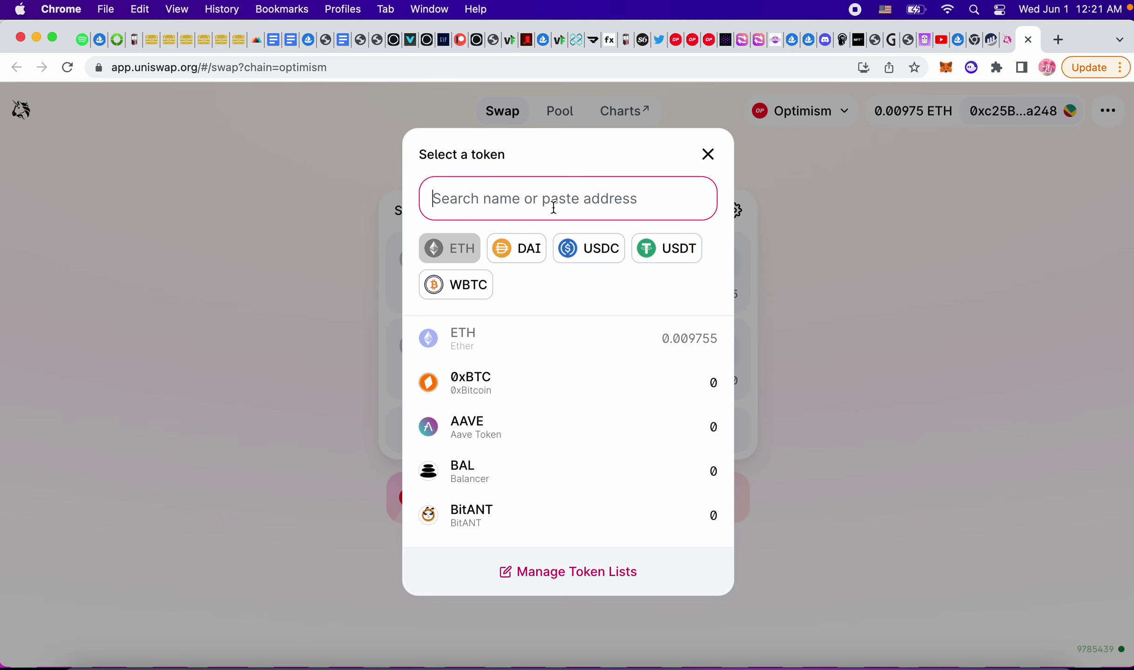
text(op)
click(471, 344)
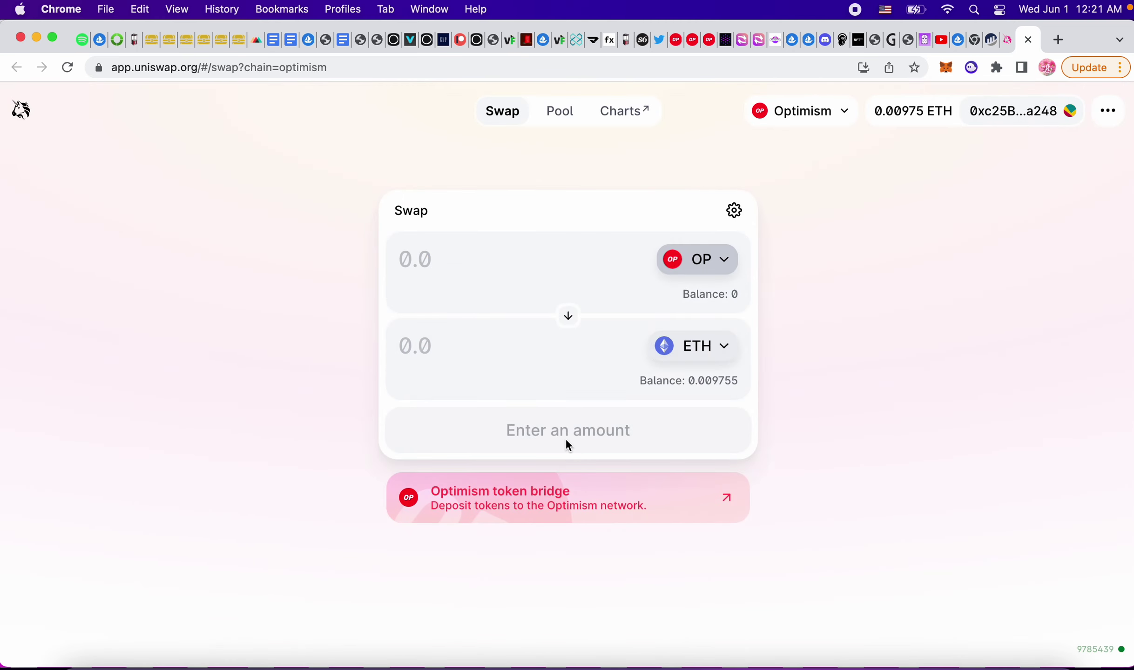
- View the ETH and OP balances of the MetaMask wallet on the Optimism network
click(946, 68)
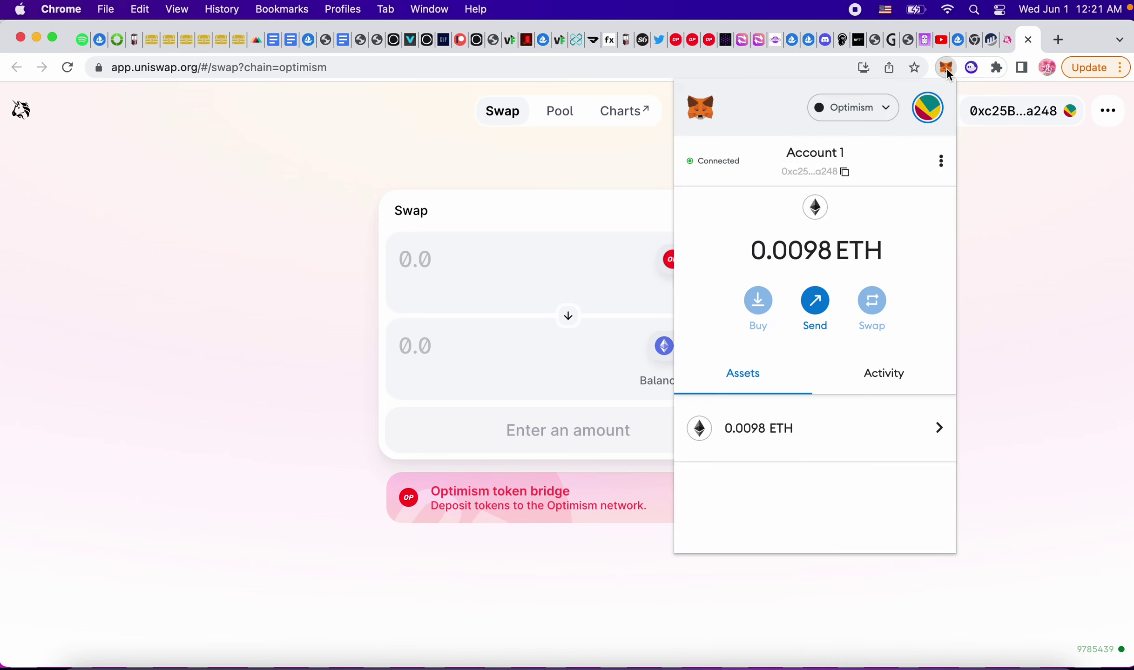
click(946, 67)
click(946, 68)
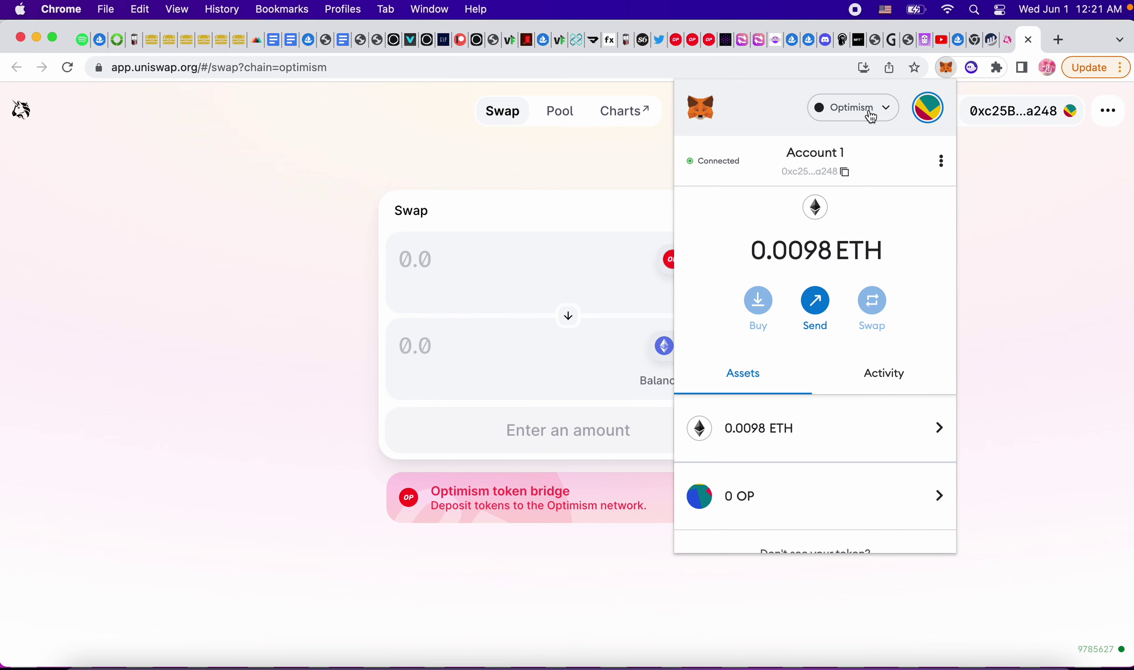
- Return to the Optimism site, open the Bridge's withdrawal page and view the official bridge option
click(675, 45)
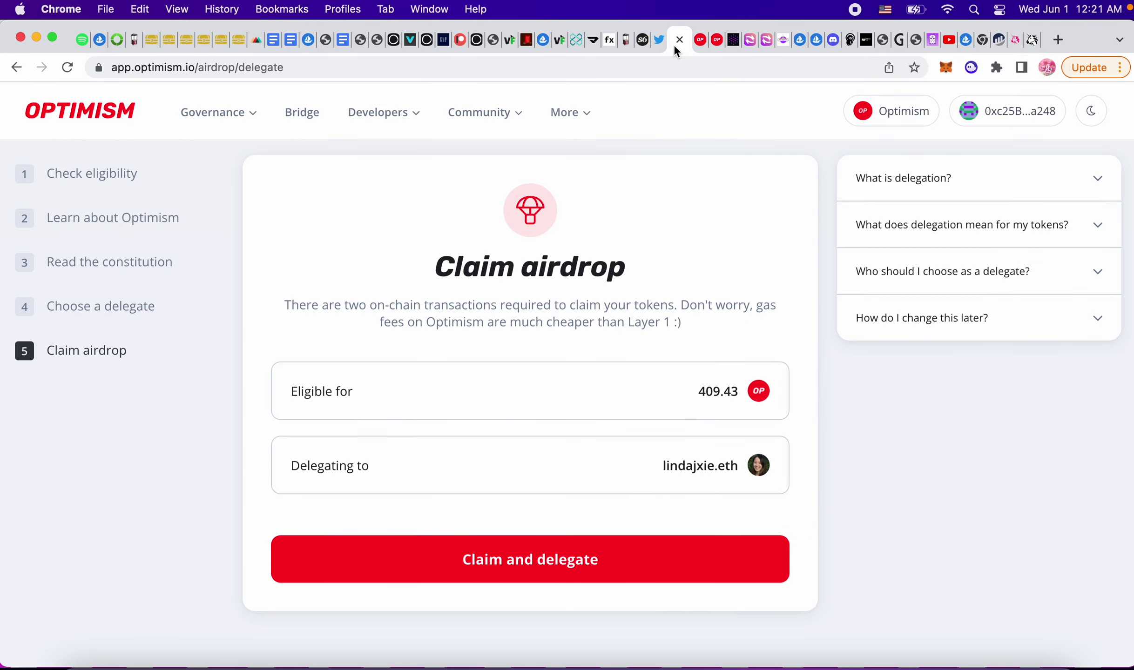
click(299, 114)
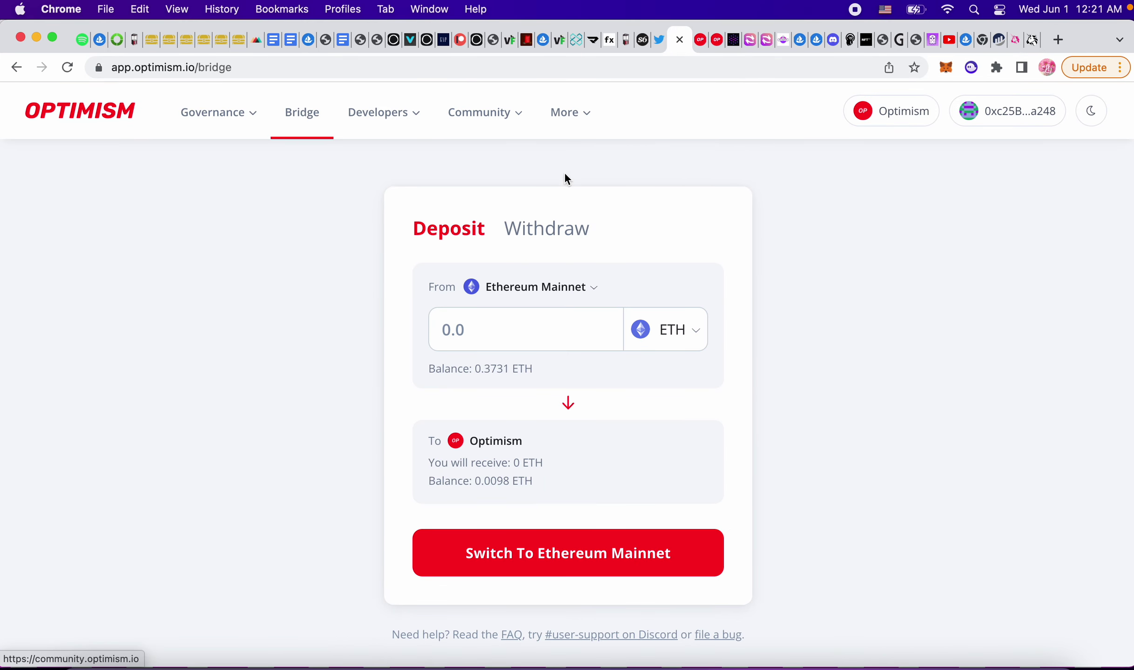
click(554, 227)
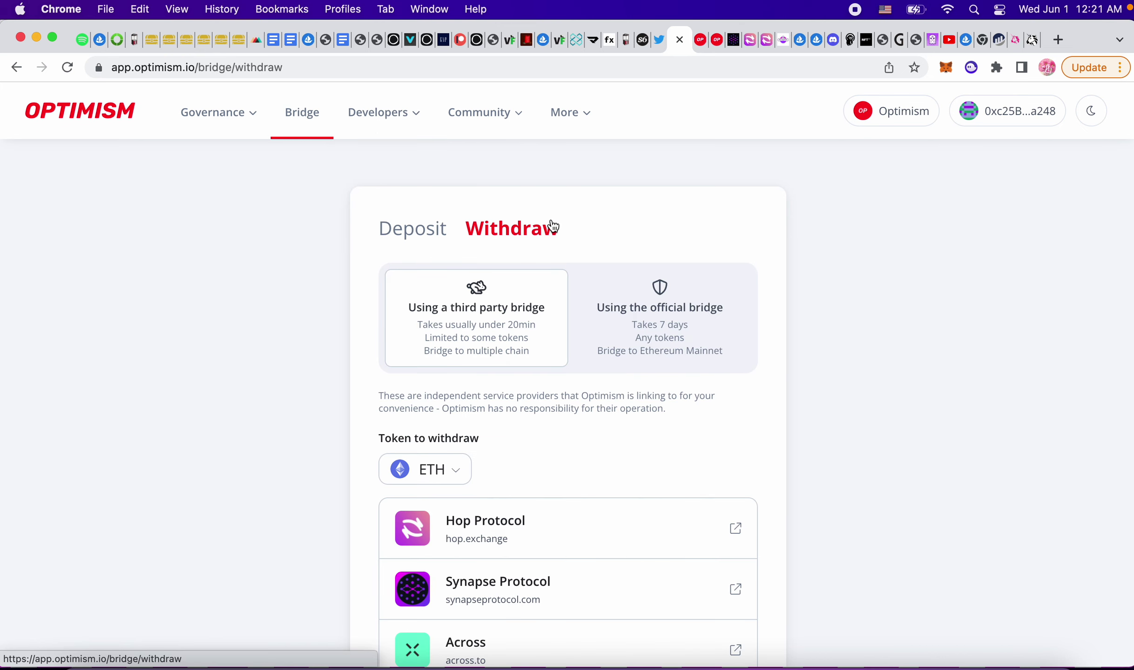
click(692, 308)
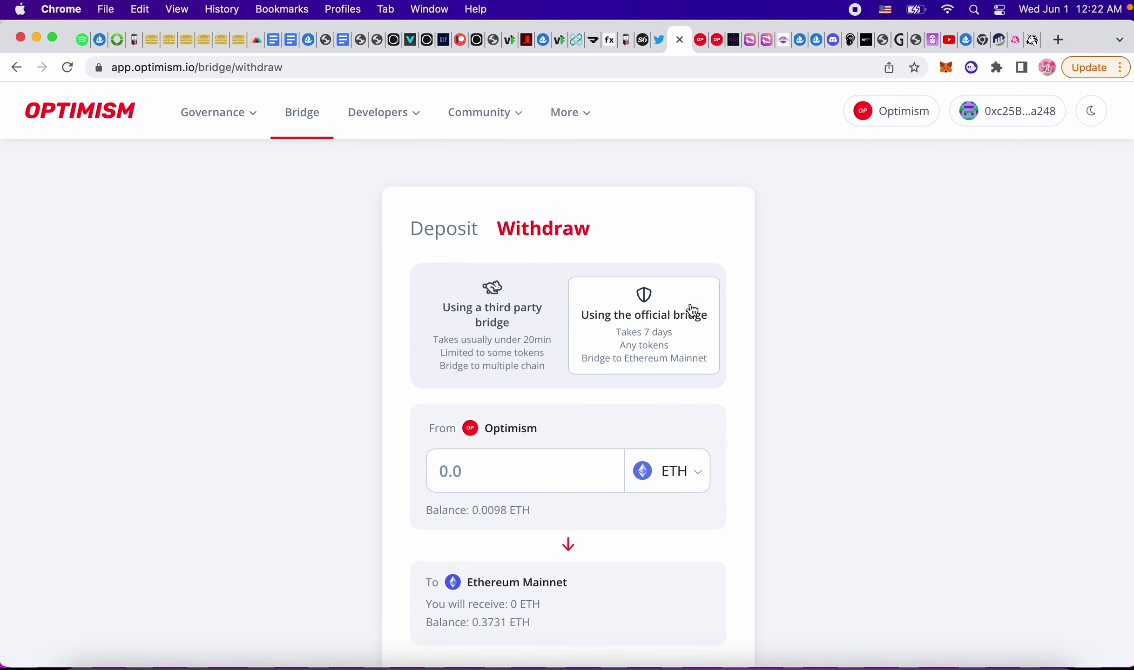
scroll(805, 321, down, 3)
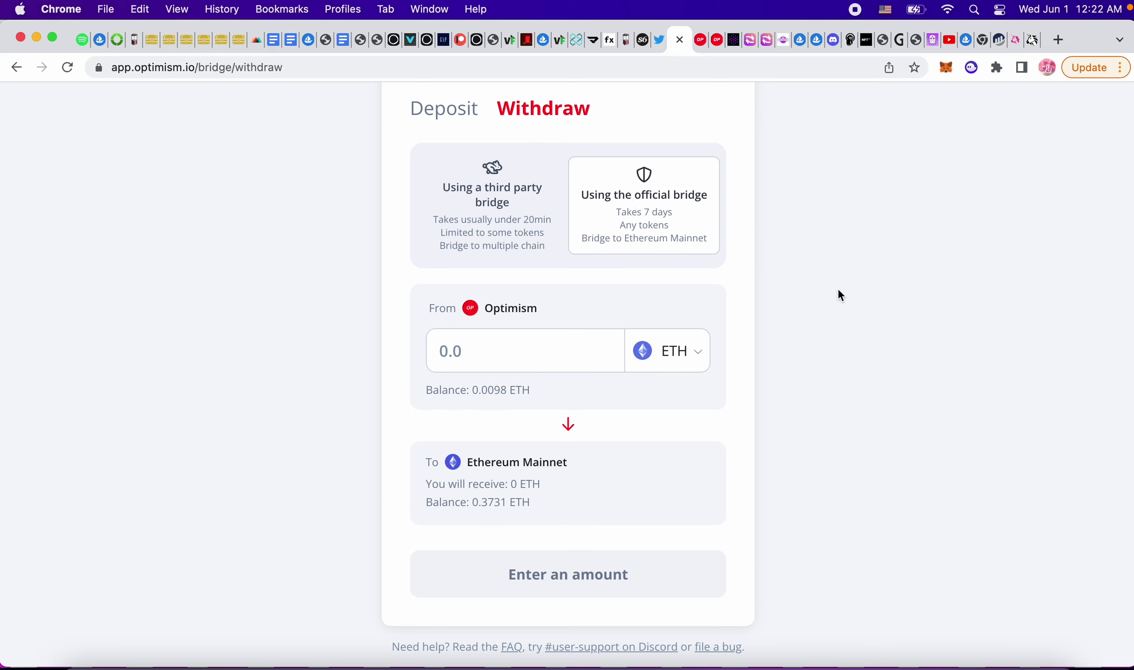
scroll(837, 290, up, 1)
- Choose a third-party bridge for withdrawing ETH and open Synapse Protocol
click(514, 253)
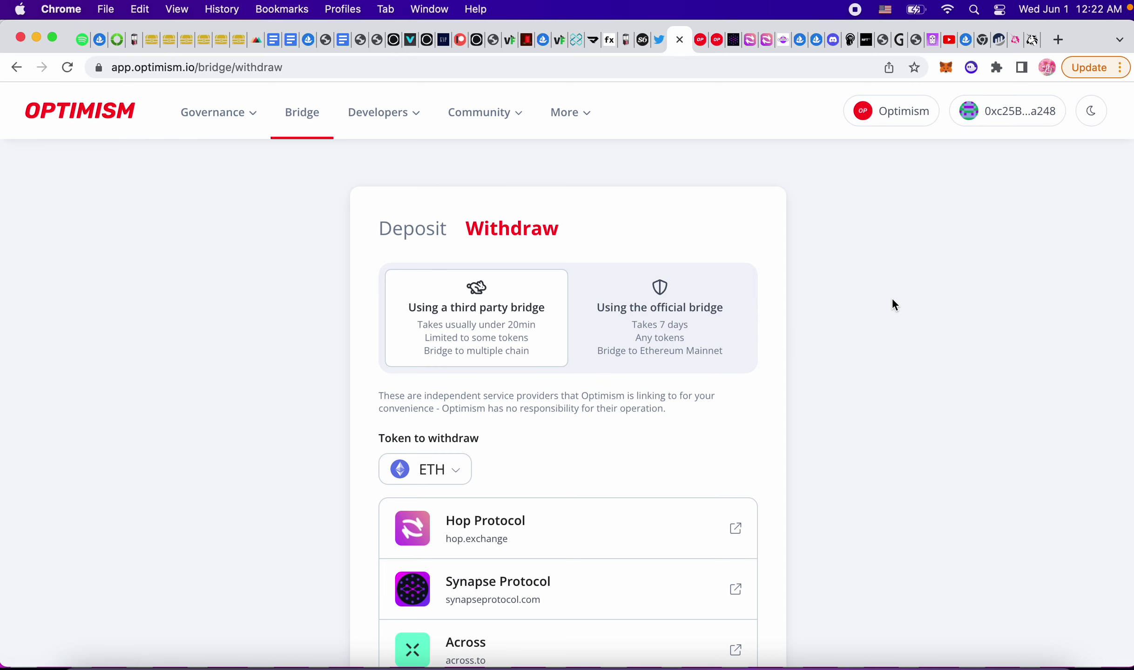
scroll(892, 300, down, 2)
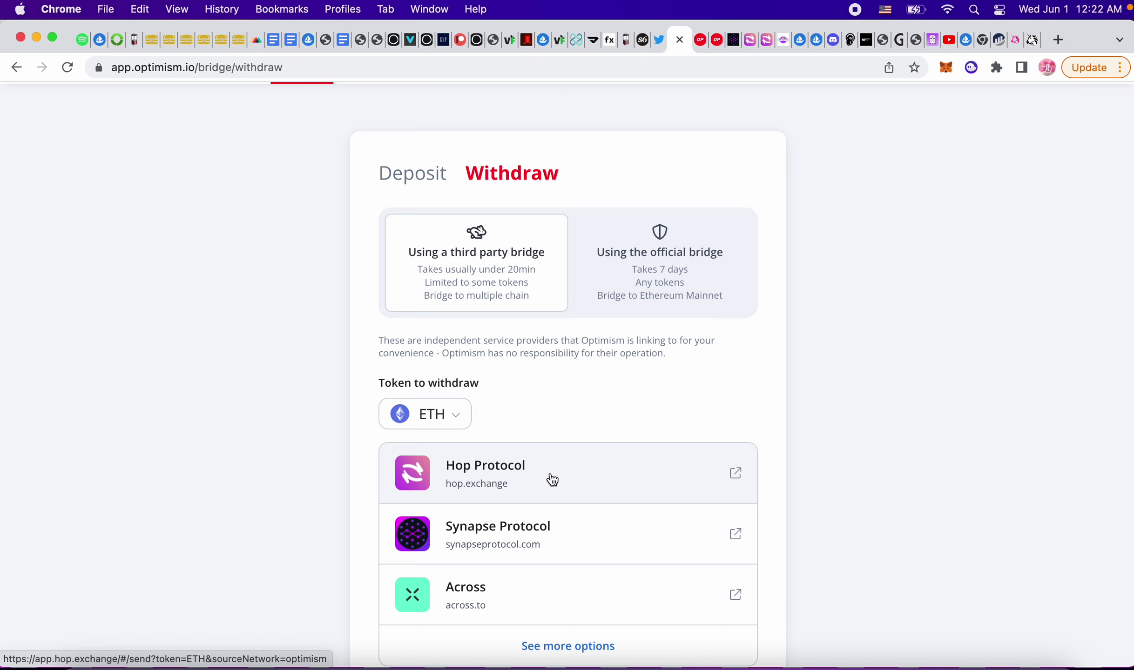
click(549, 535)
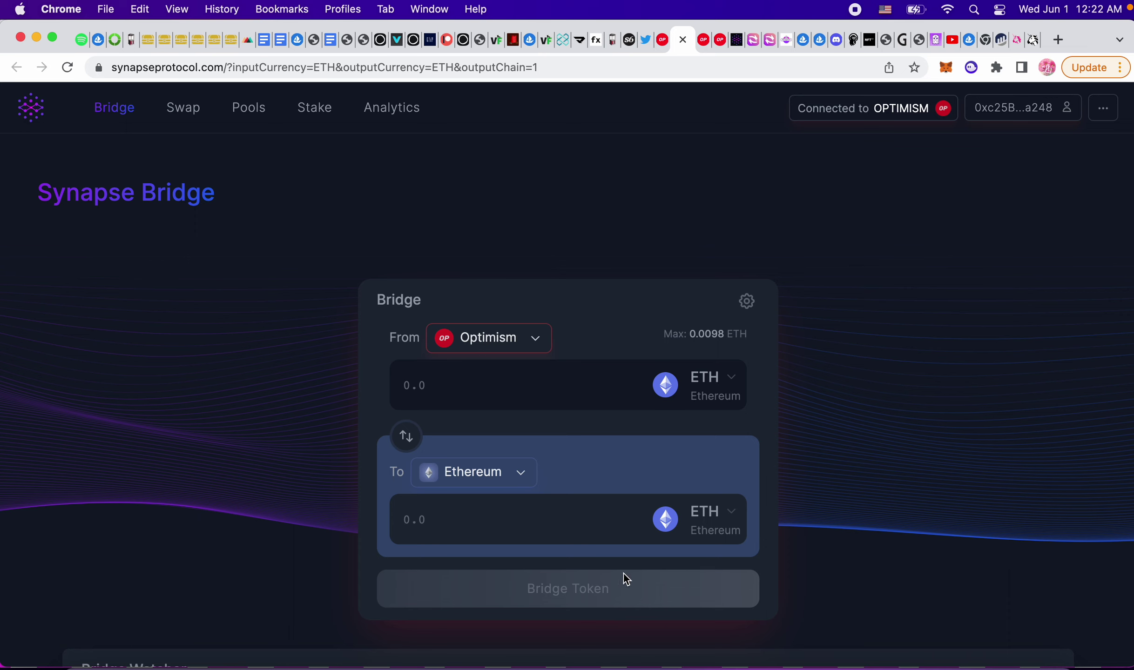
- View the MetaMask balances on the Synapse page and switch the wallet's network to Ethereum Mainnet
click(951, 68)
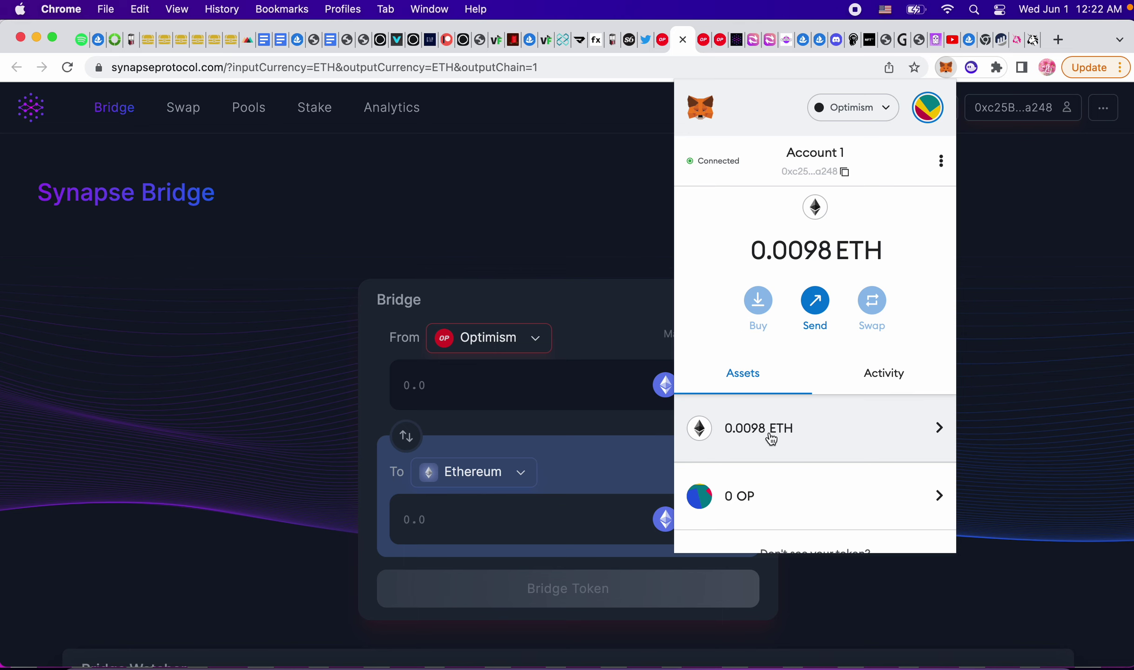
click(873, 116)
click(828, 195)
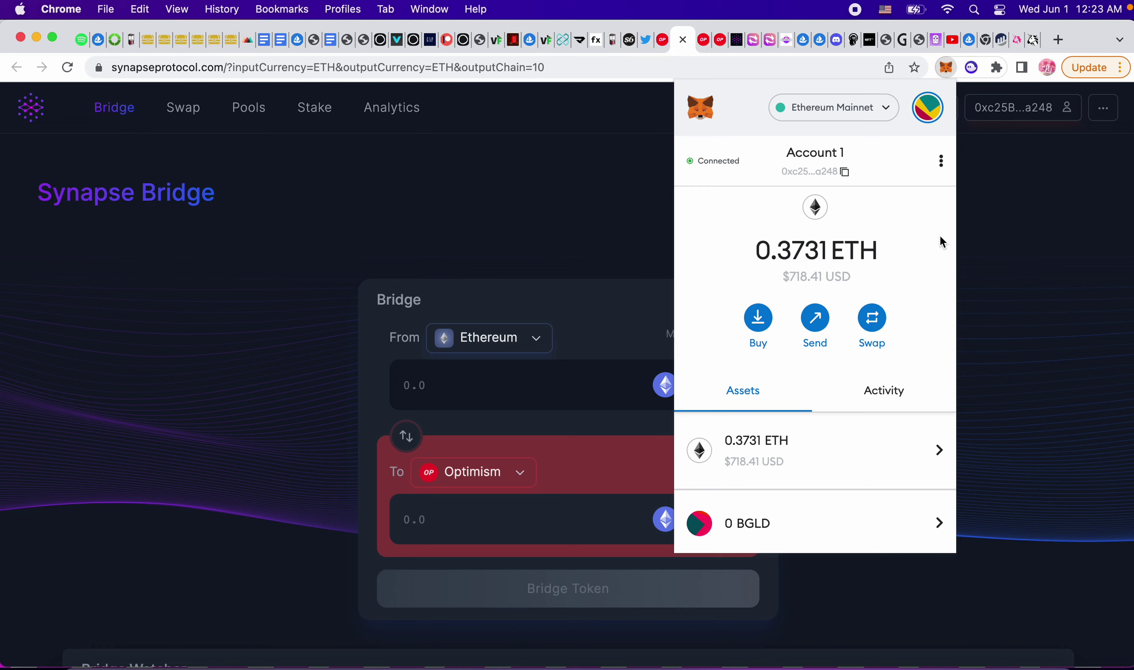
- Disconnect app.uniswap.org, app.optimism.io and synapseprotocol.com from the MetaMask account's connected sites
click(940, 161)
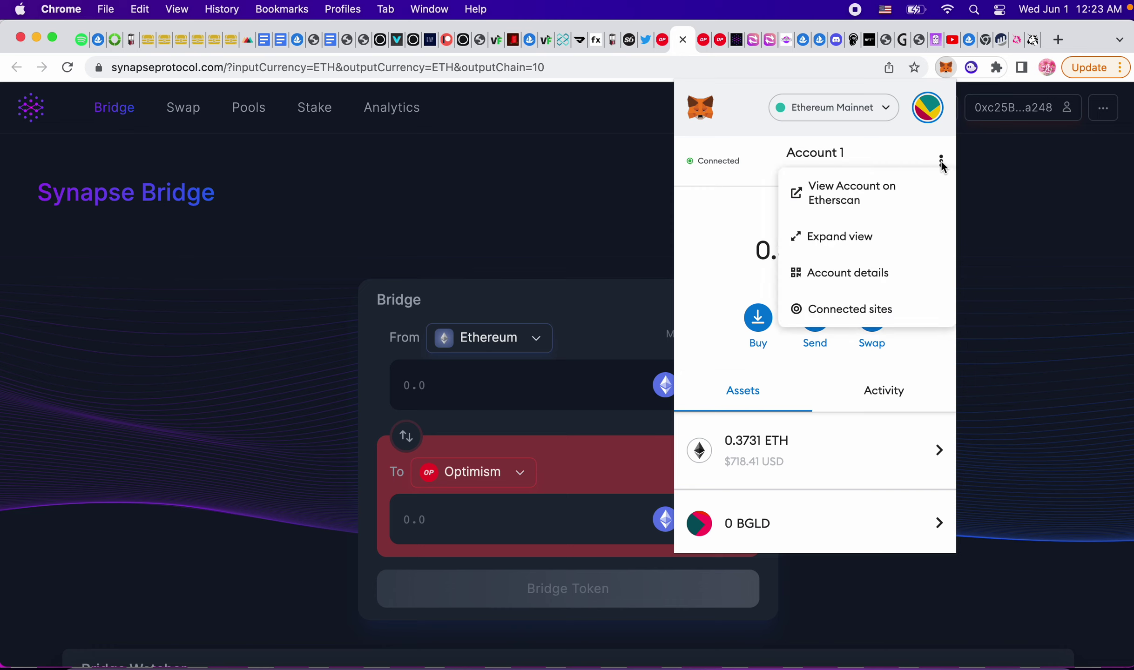
click(900, 311)
scroll(881, 368, down, 1)
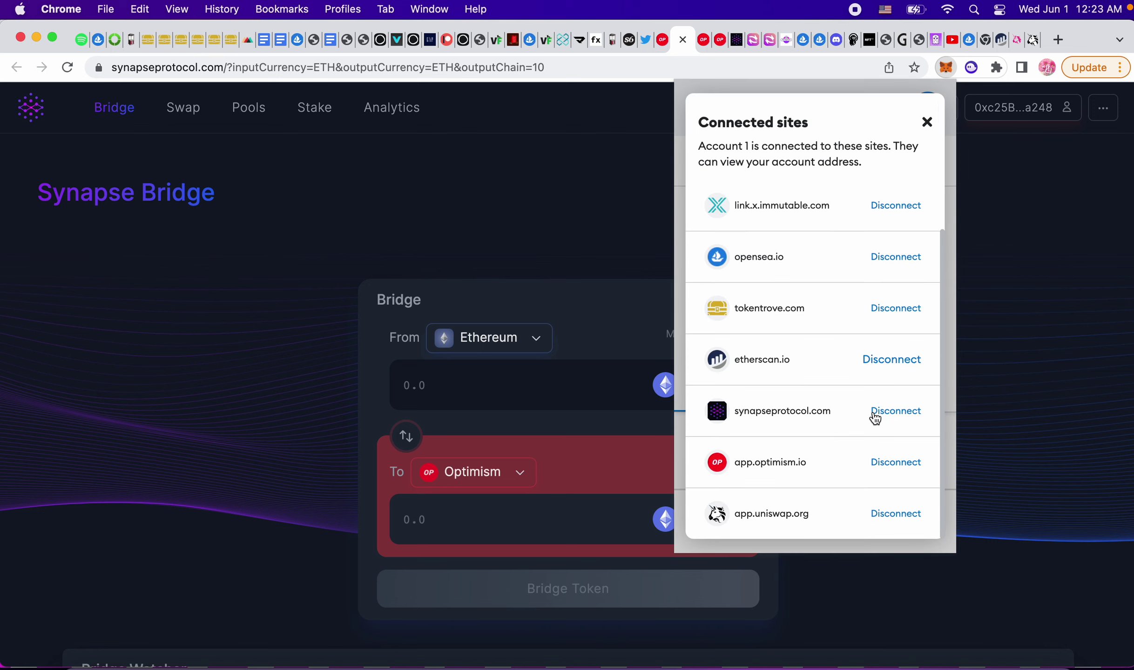
click(892, 516)
click(866, 359)
click(895, 519)
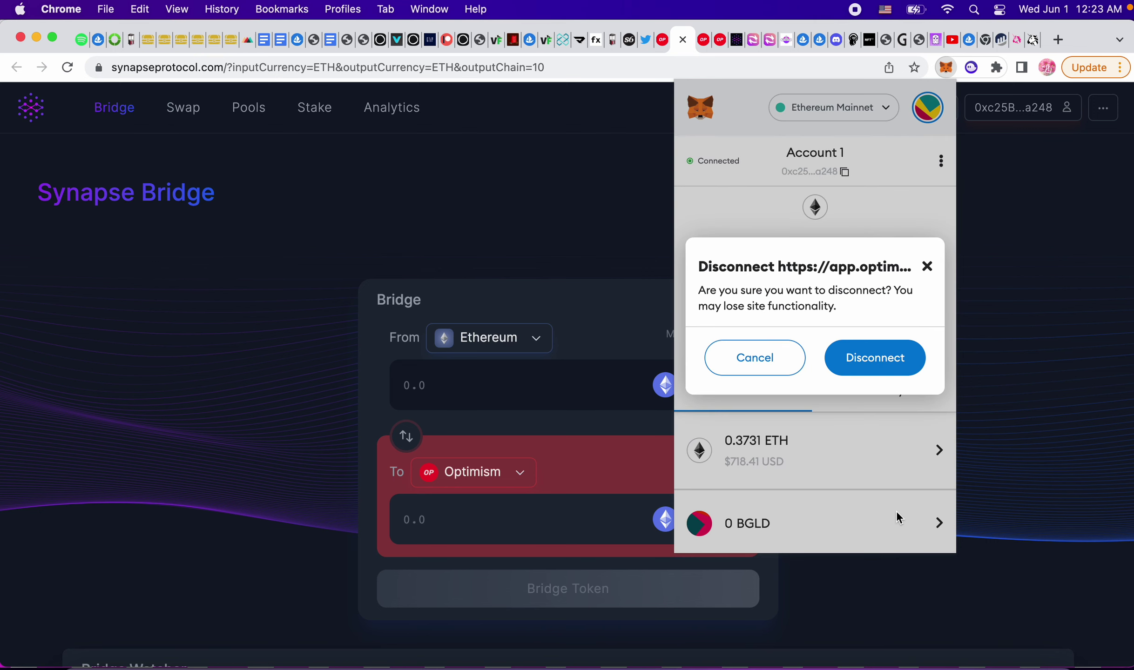
click(861, 360)
click(898, 489)
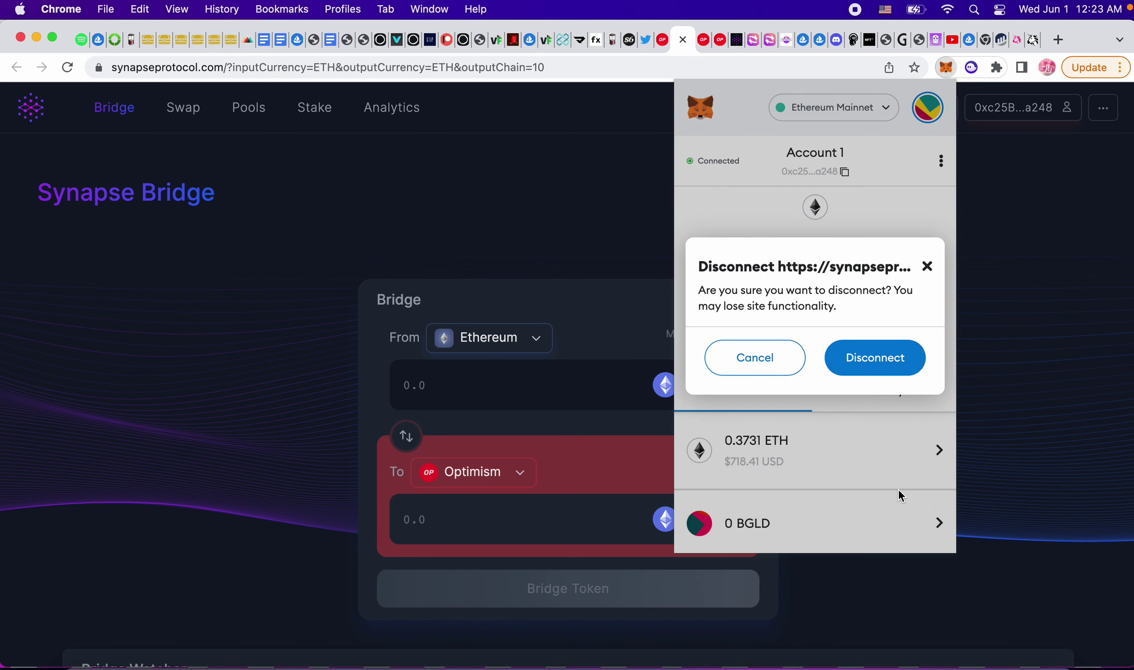
click(891, 359)
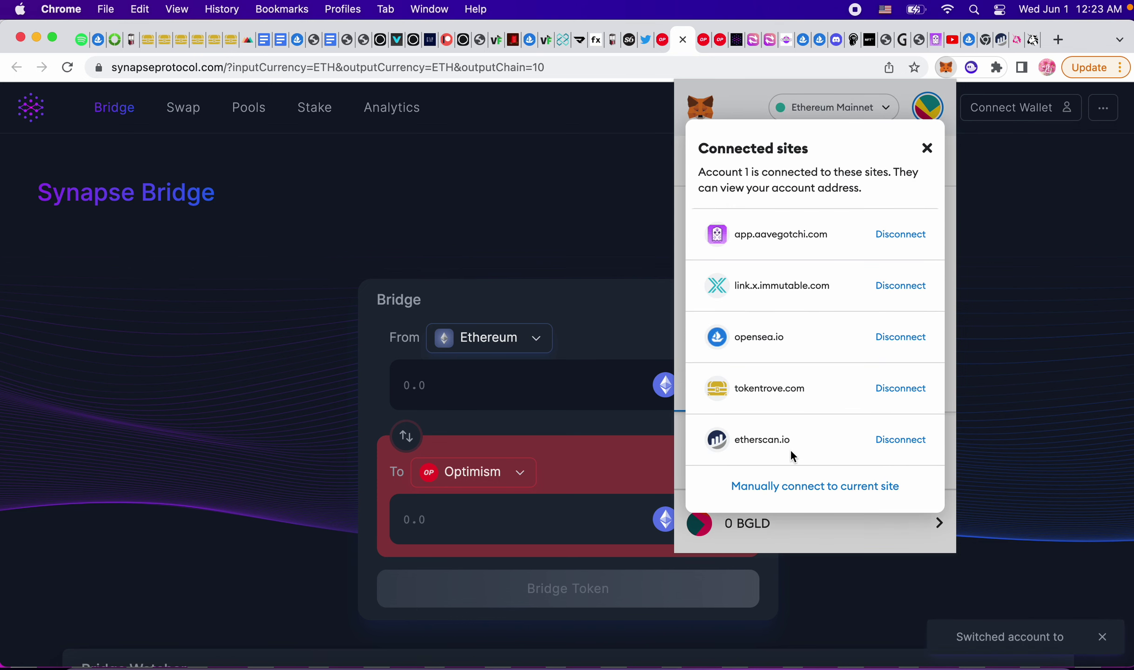
- Open etherscan.io in a new tab and go to its Token Approvals tool
click(1059, 41)
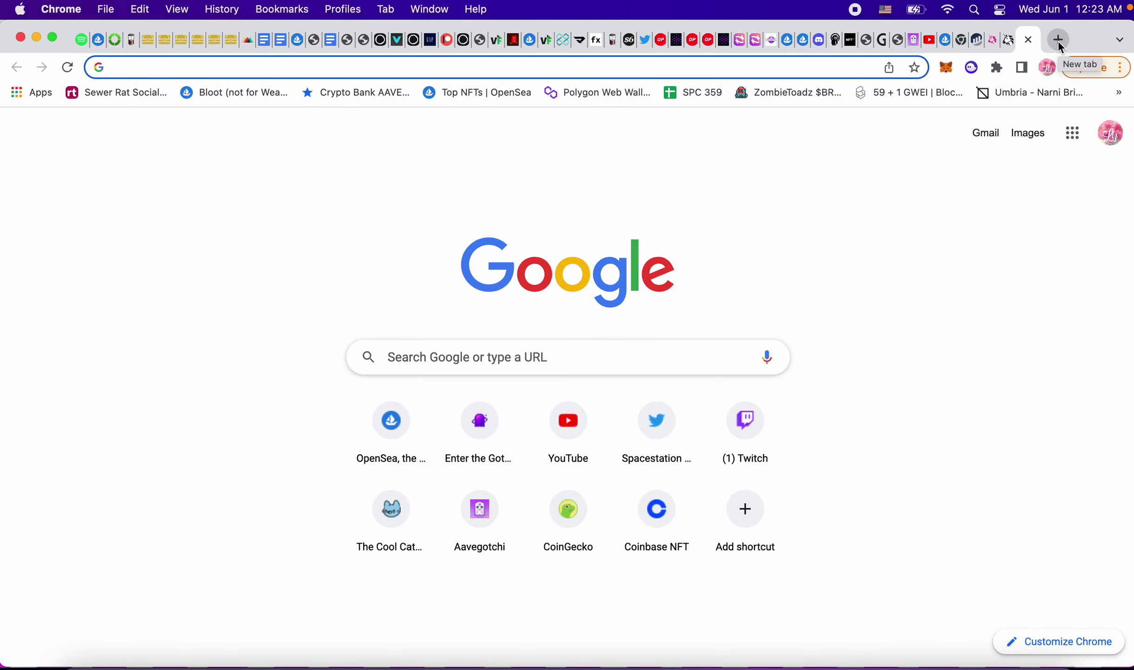
text(et)
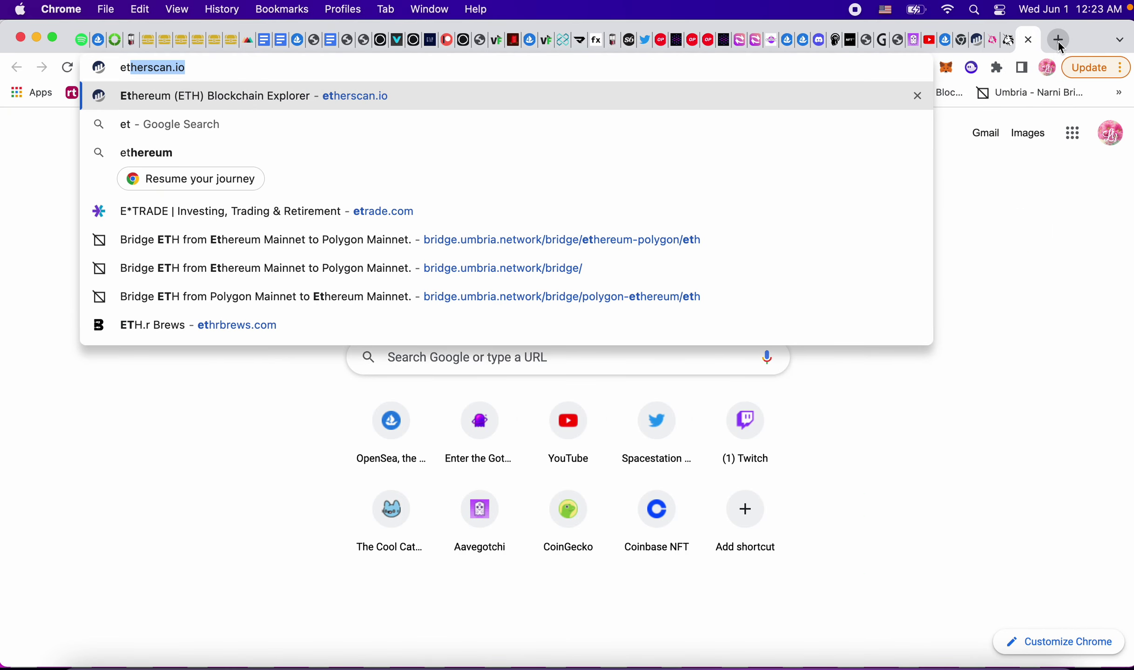
key(Return)
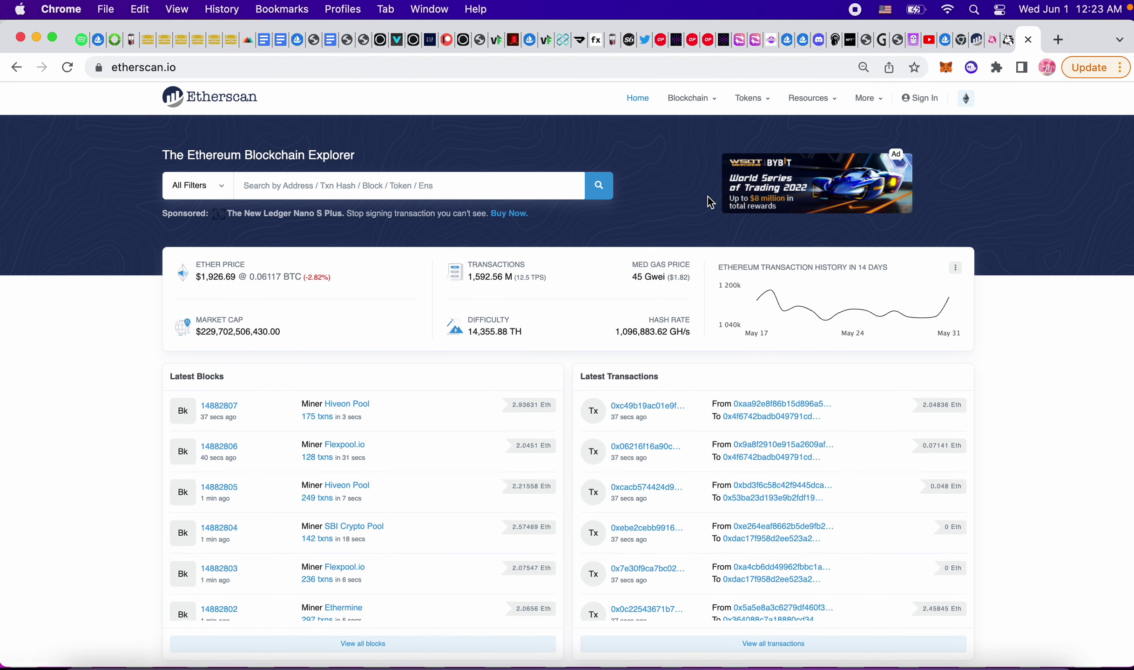
mouse_move(868, 100)
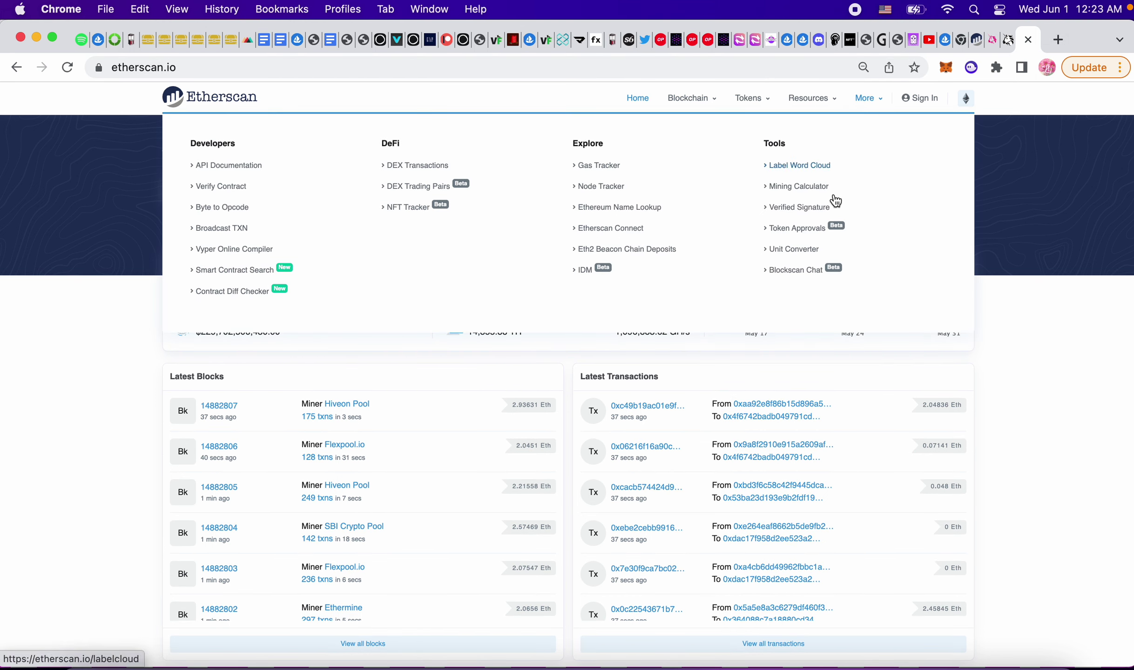
click(797, 229)
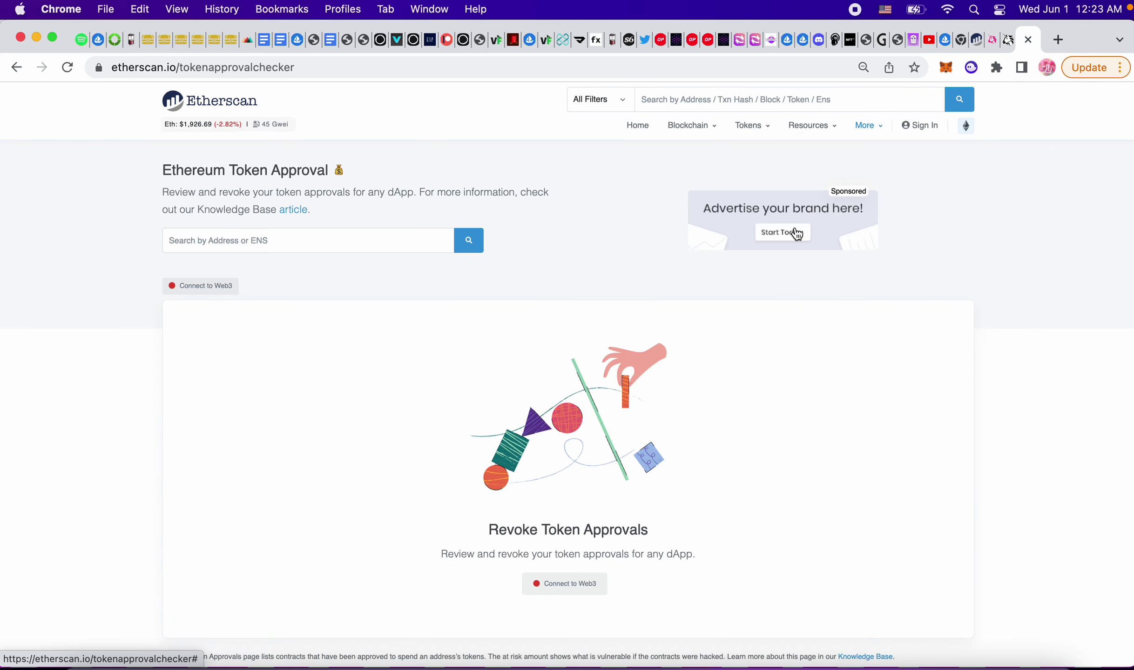
- Connect the wallet to the Ethereum Token Approval page, accepting the beta notice, and view the ERC-20 approvals
click(214, 286)
click(615, 171)
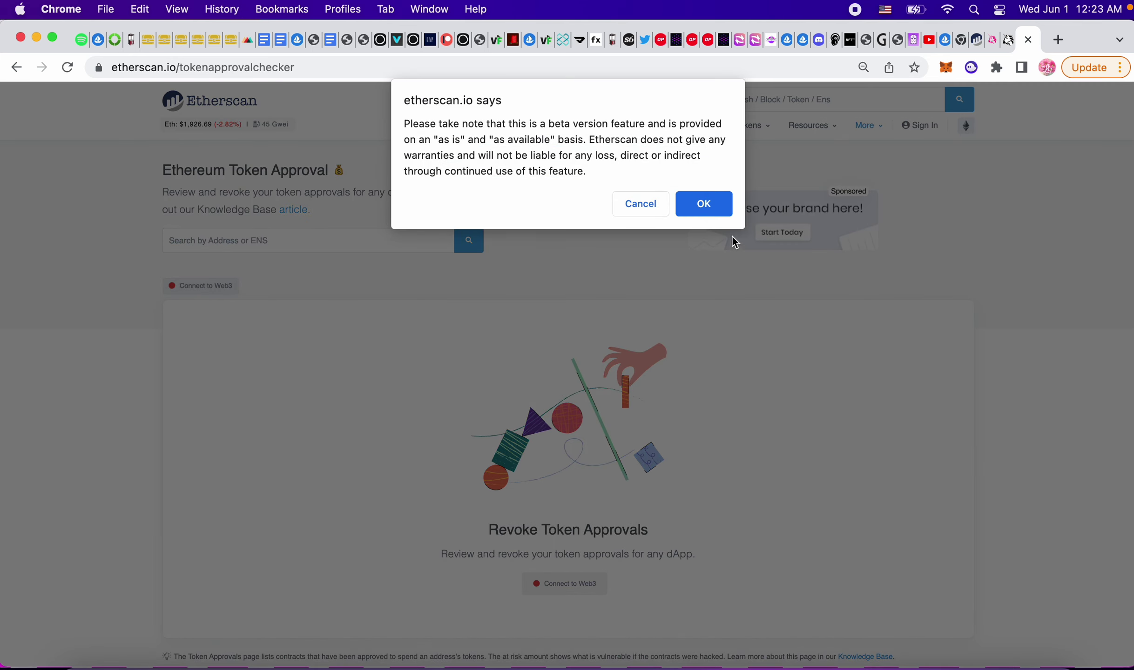
click(719, 206)
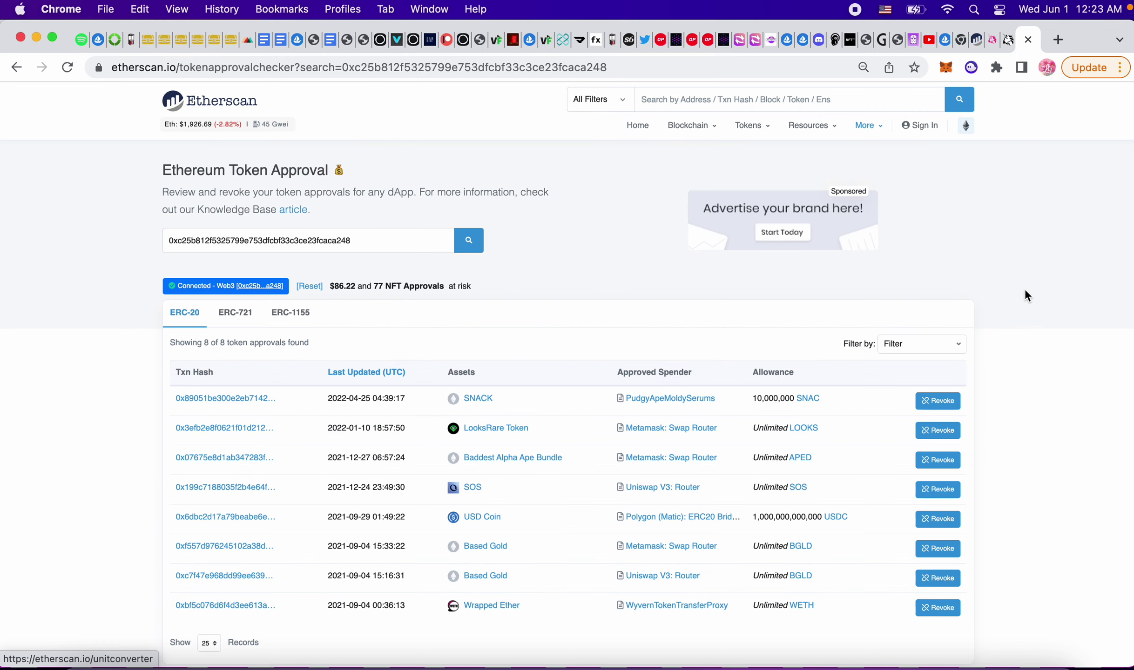
scroll(538, 352, down, 3)
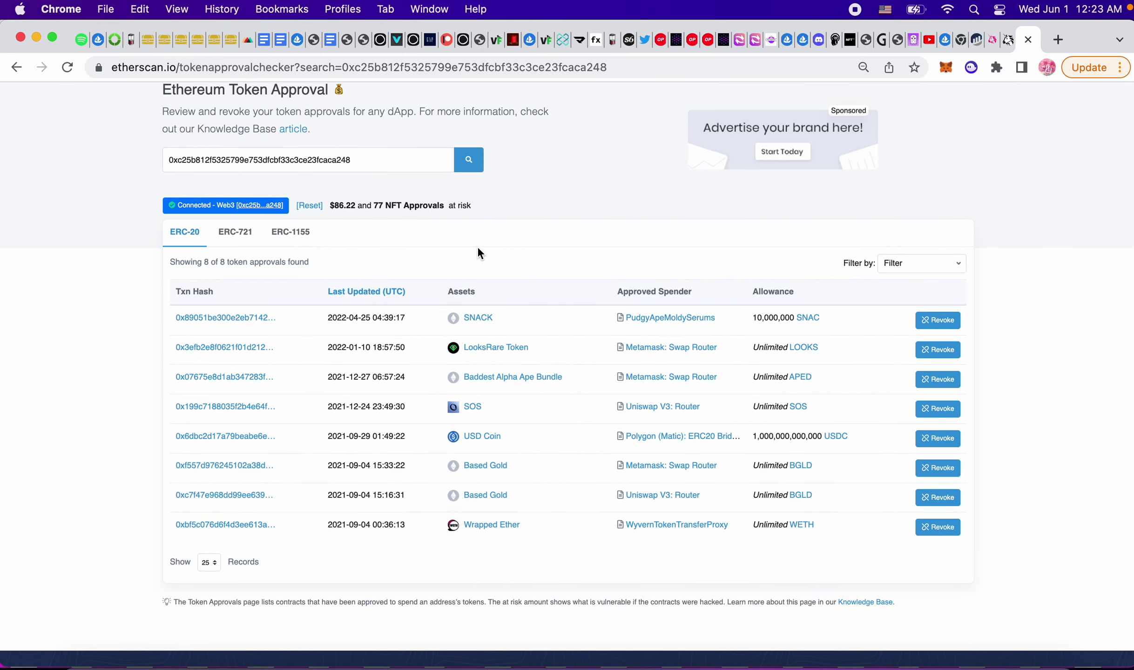
- Request revocation of the Uniswap V3: Router approval for SOS, and reject the transaction in MetaMask
scroll(649, 243, up, 2)
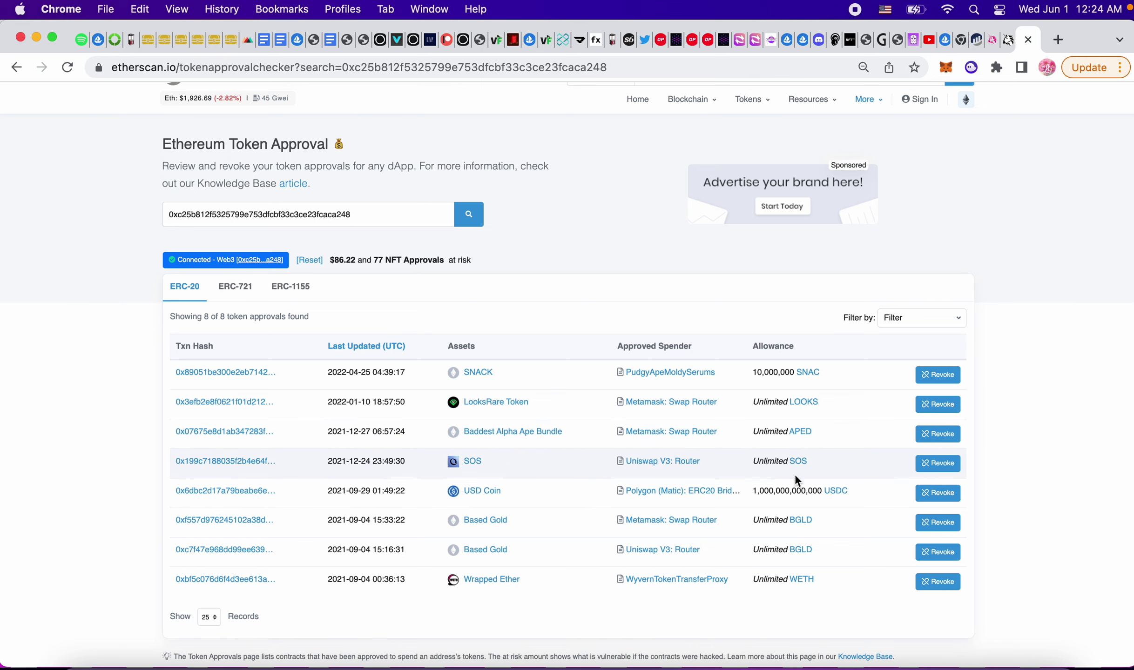
click(939, 464)
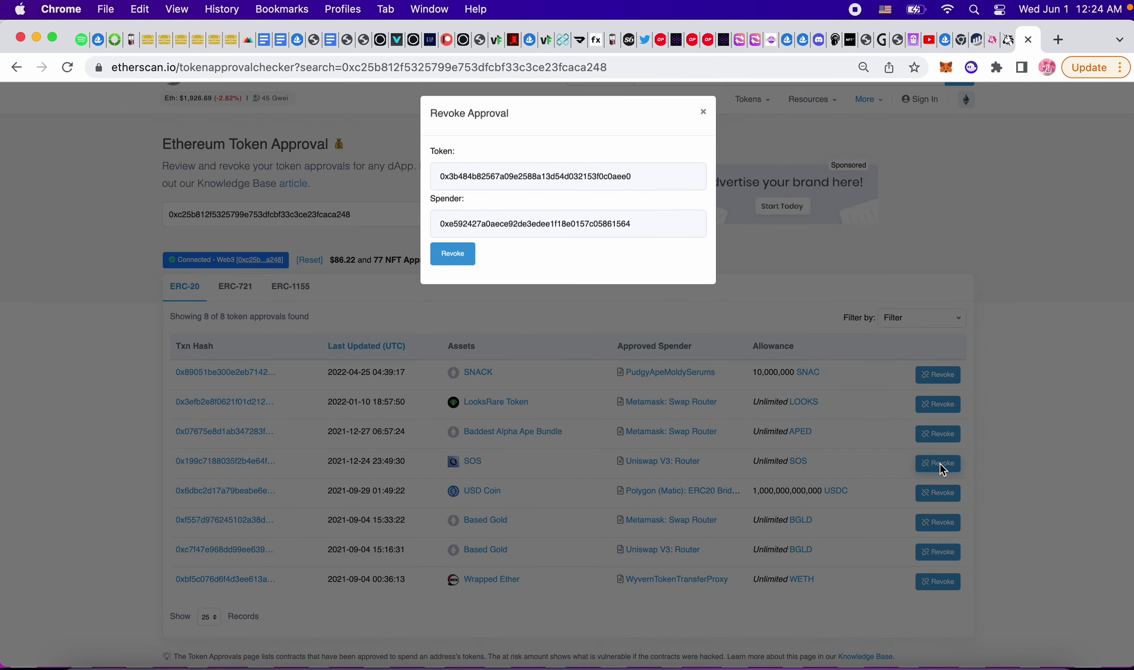
click(458, 264)
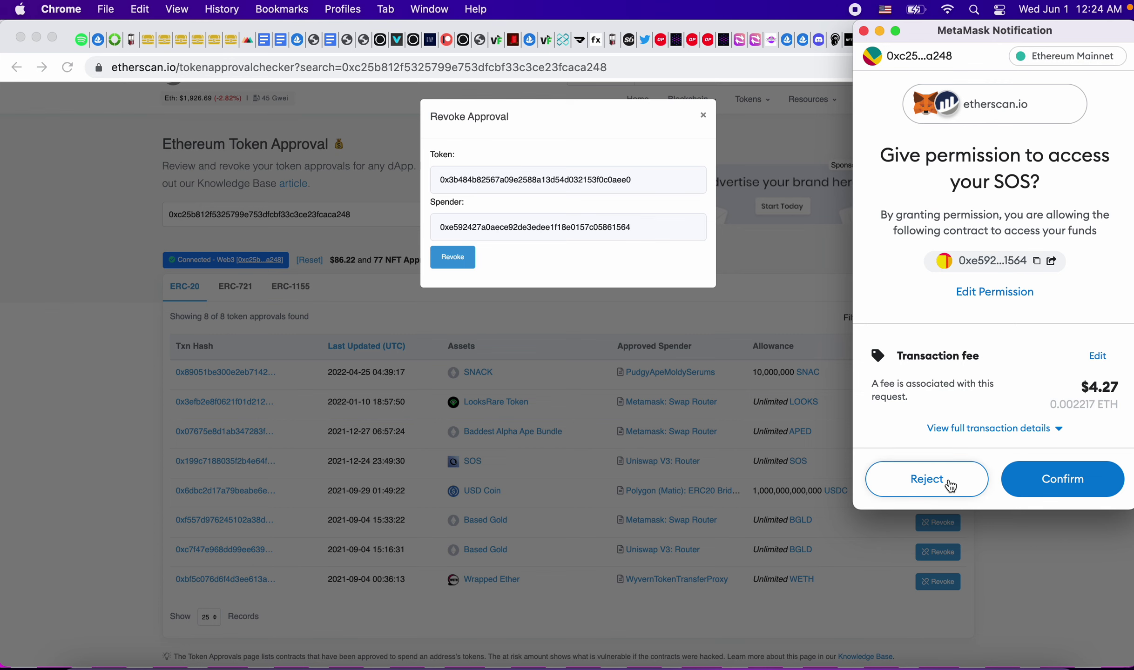
click(945, 480)
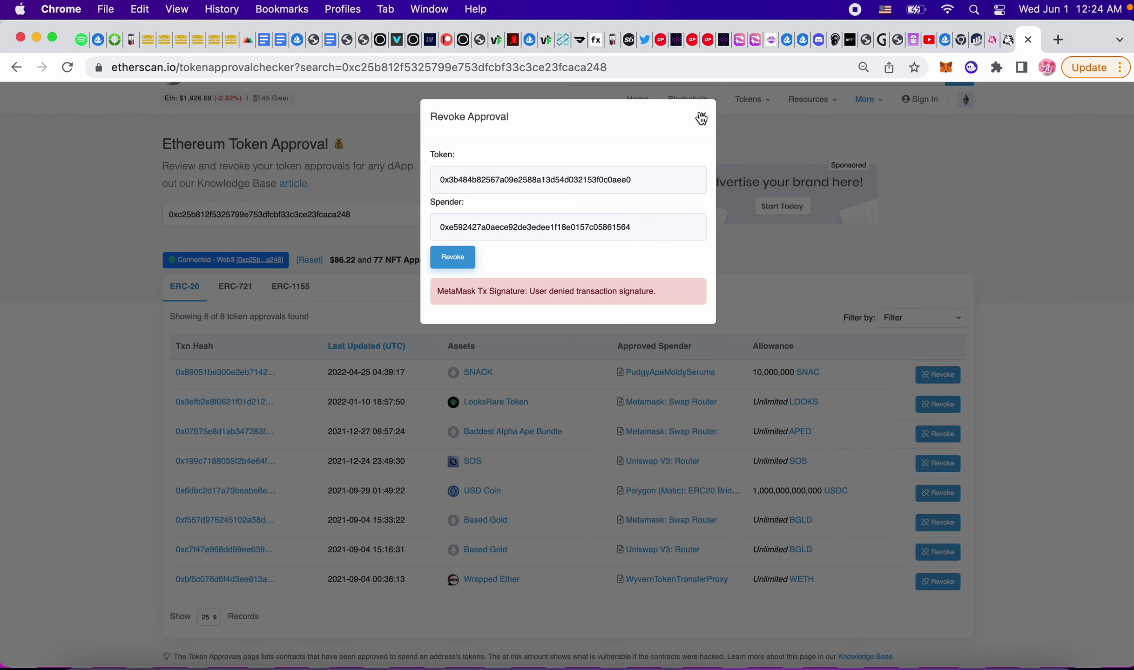
click(701, 118)
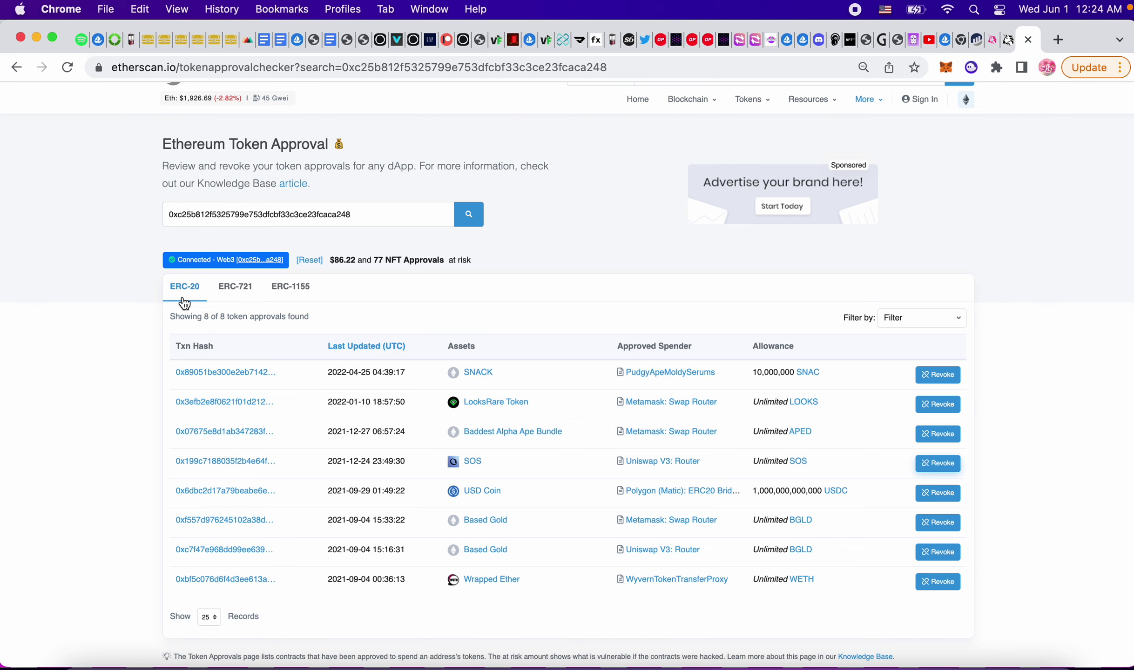
- Review the wallet's ERC-721 and ERC-1155 token approvals and return to the ERC-20 list
click(240, 294)
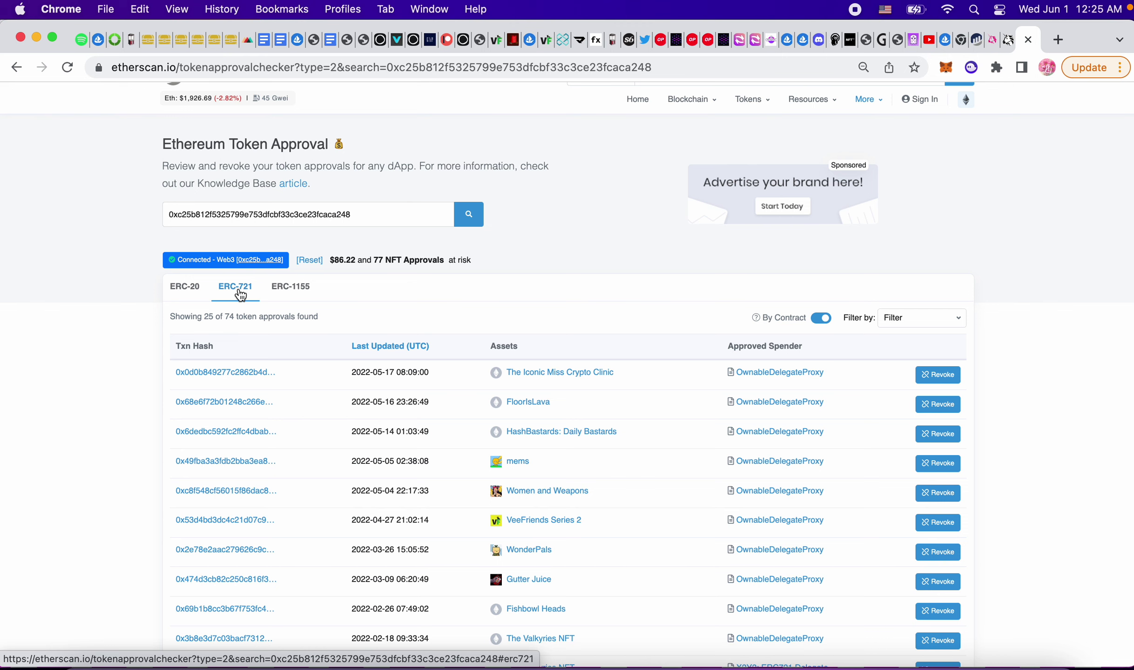
click(292, 296)
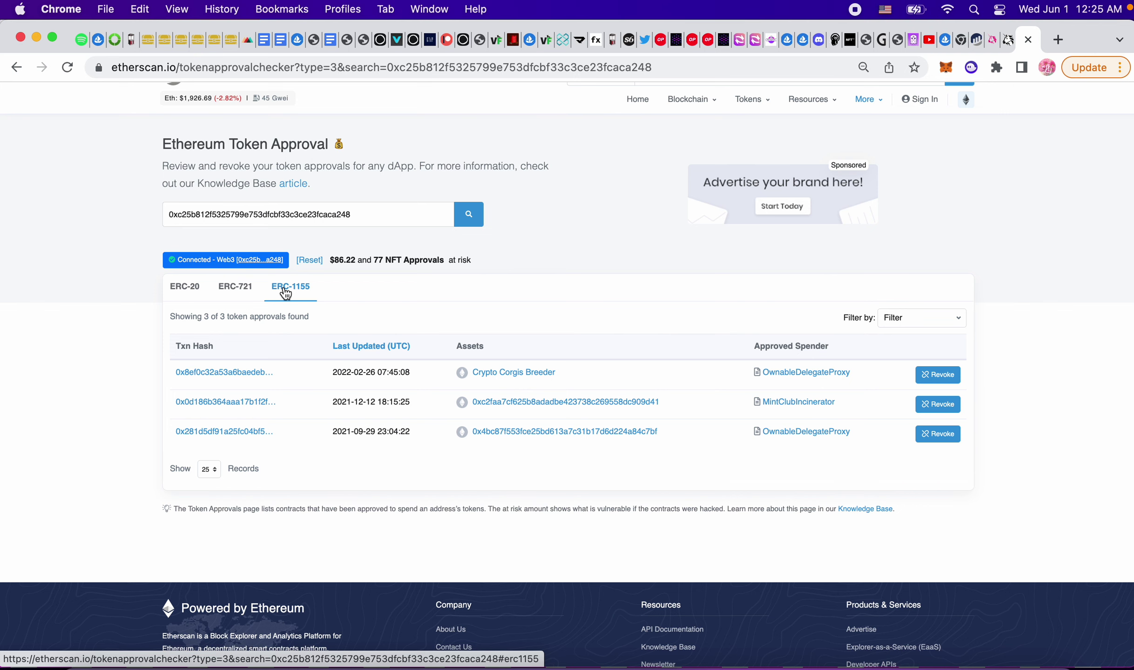
click(193, 292)
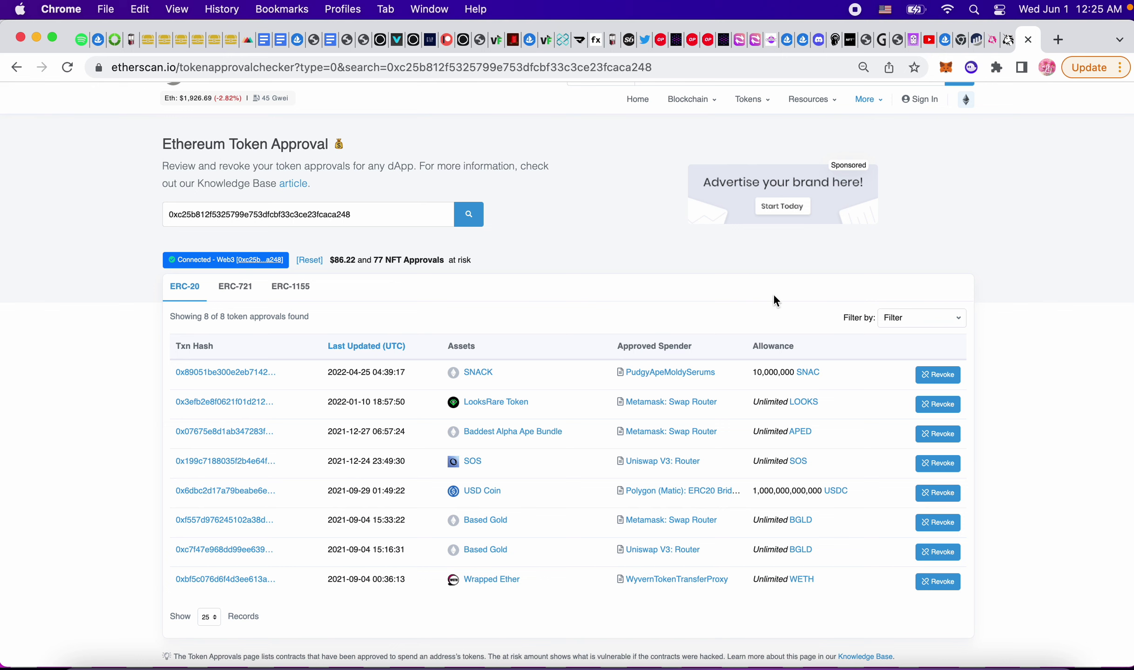
- Check the MetaMask account's connected sites, including etherscan.io, and close the wallet
click(946, 68)
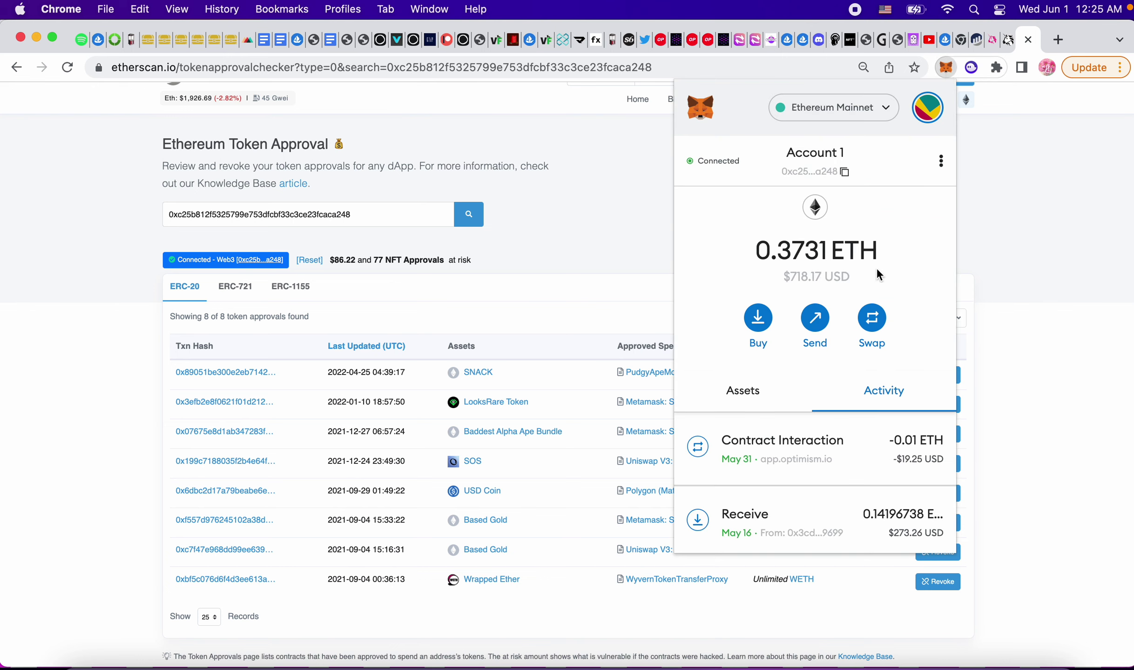
click(941, 160)
click(896, 319)
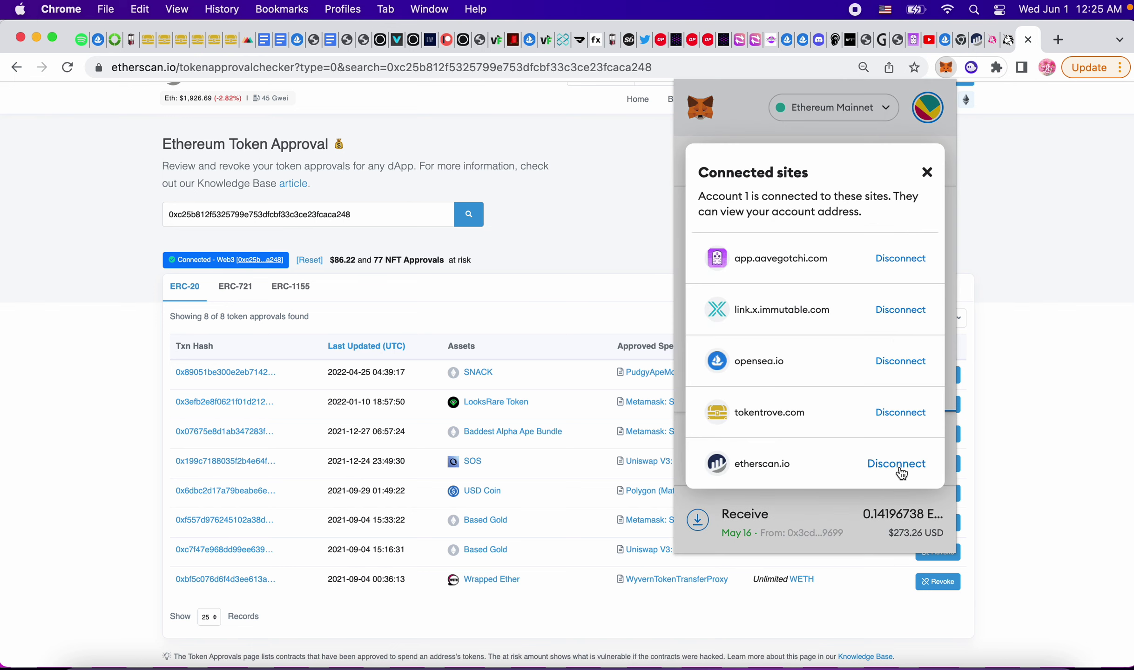
click(1038, 403)
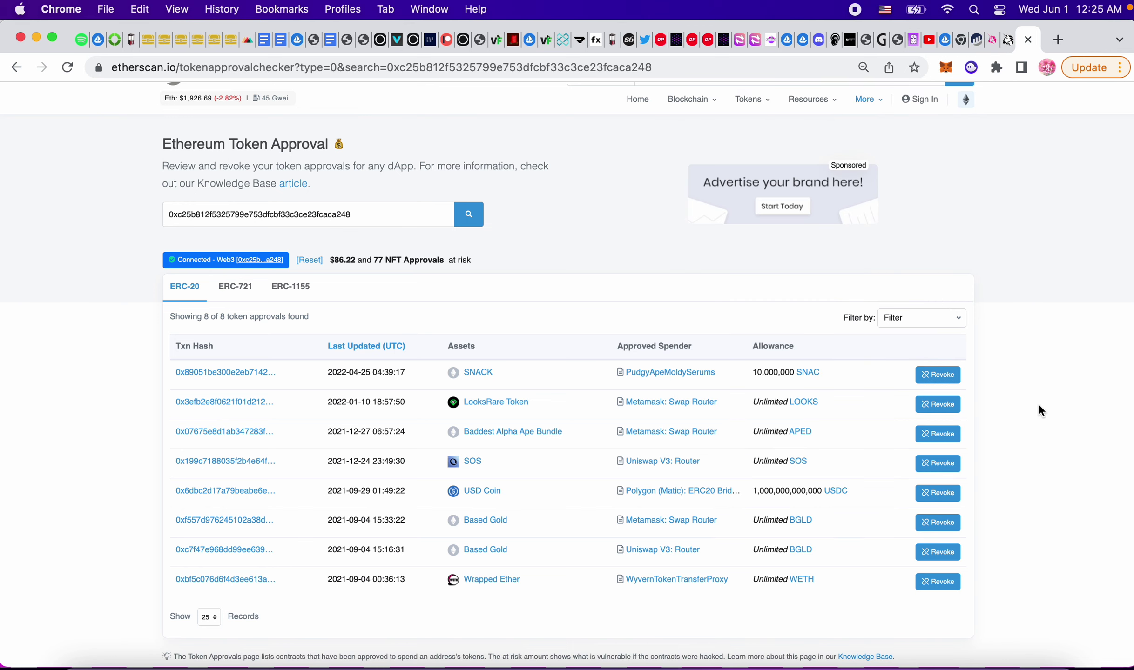
scroll(1038, 403, up, 1)
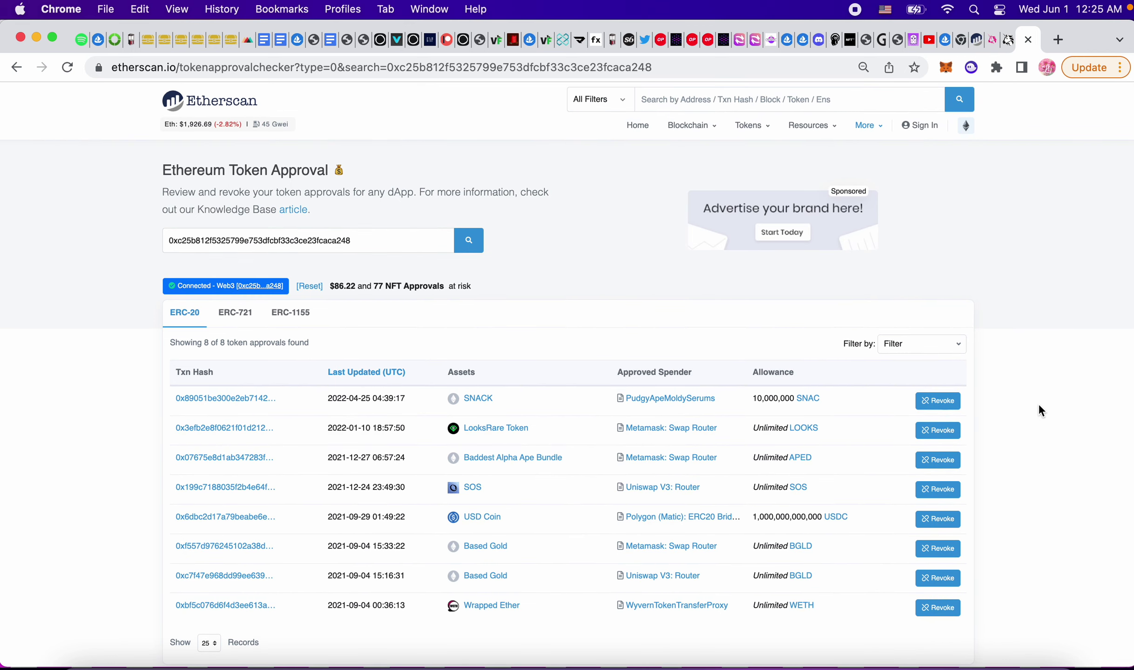